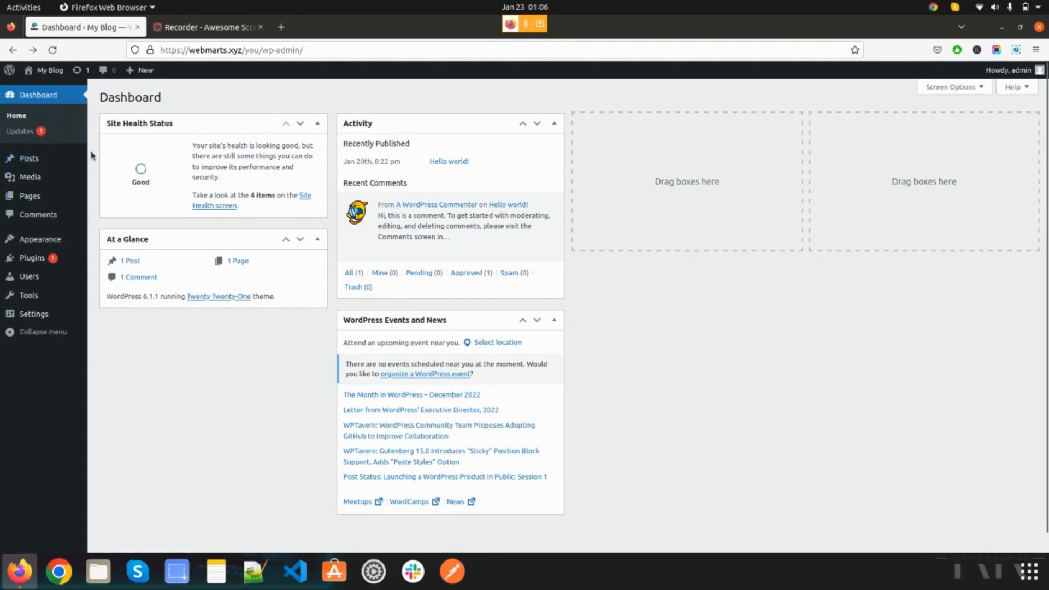
- Open the management page for post categories
mouse_move(41, 160)
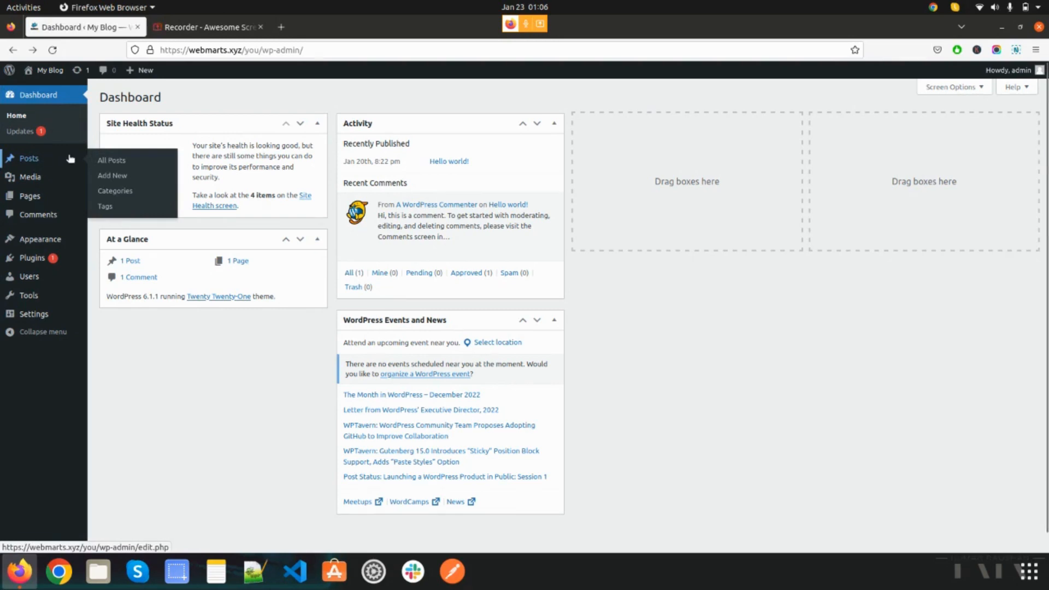
left_click(107, 207)
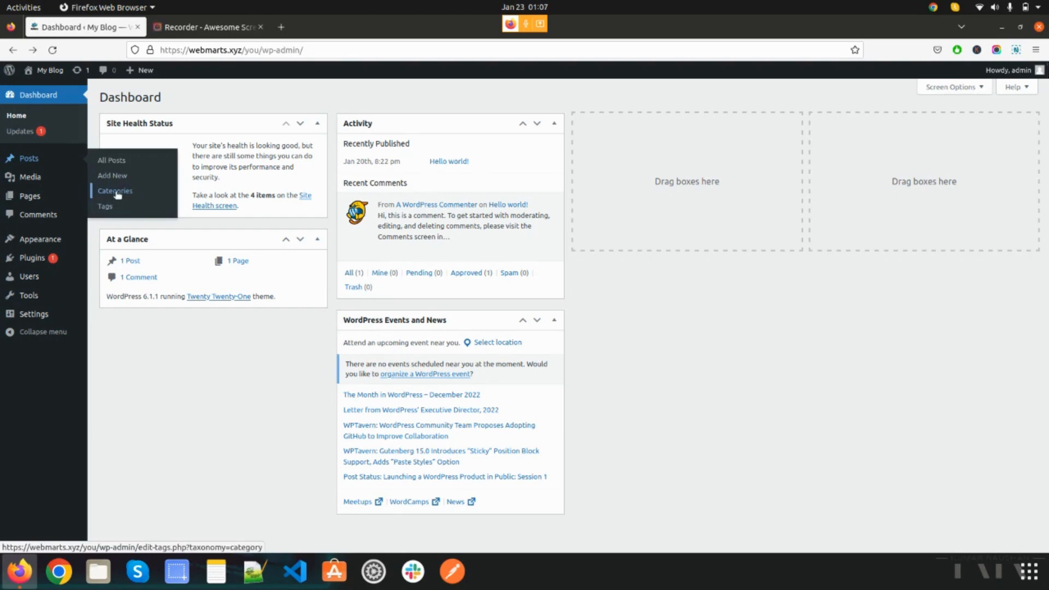
left_click(115, 193)
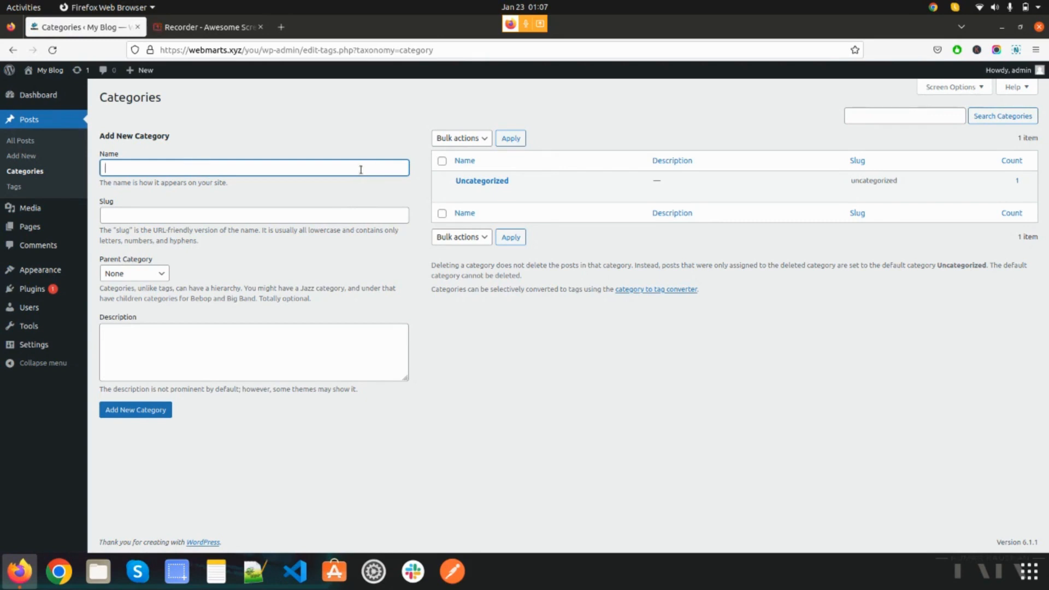
type("WordPress")
left_click(206, 147)
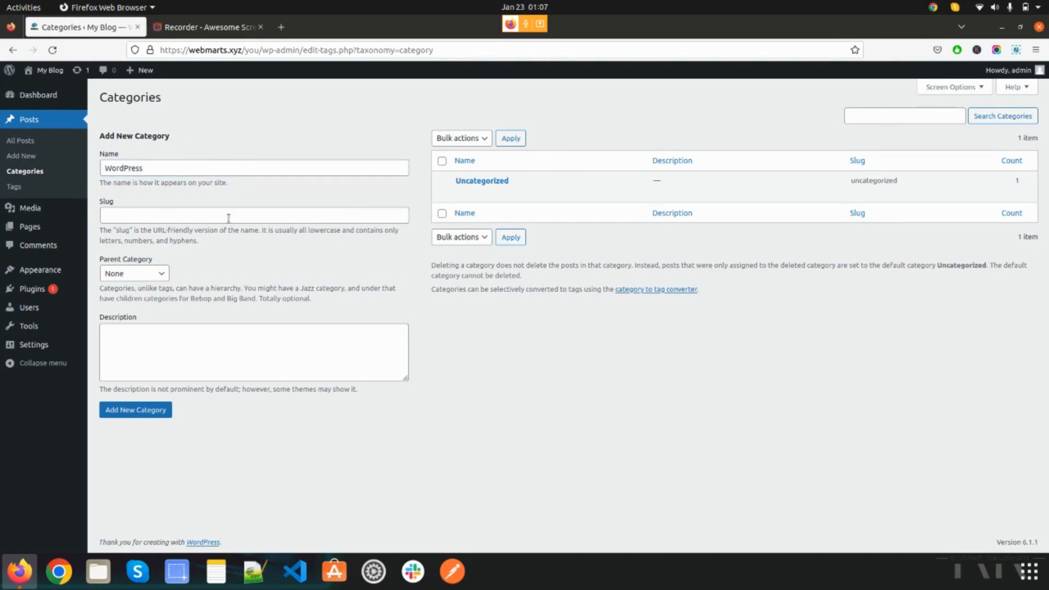
left_click(266, 257)
- Add a new post category named Code with no parent category
left_click(132, 167)
double_click(132, 167)
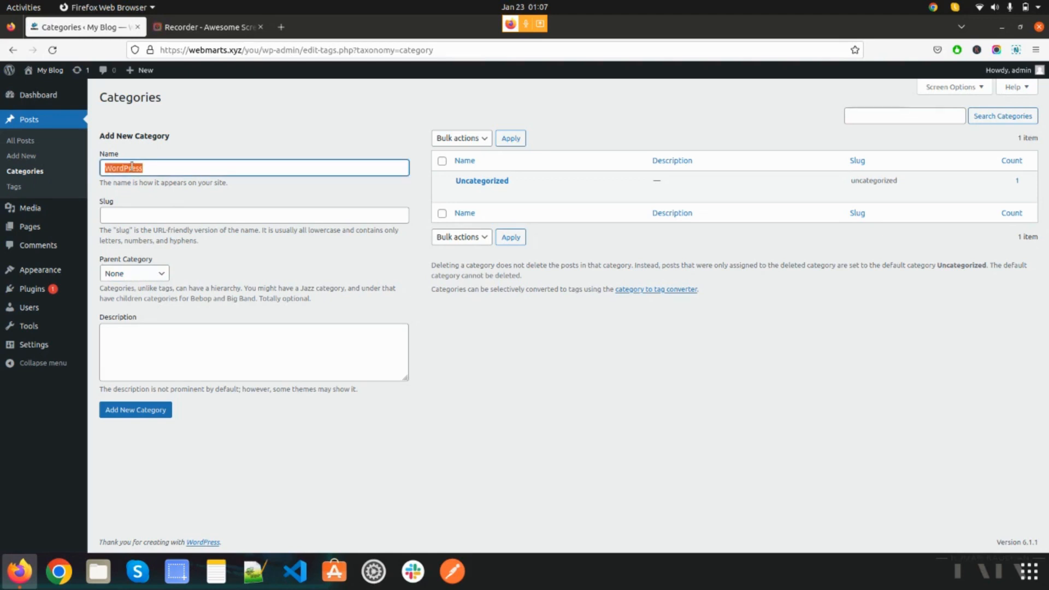
type("c")
left_click(252, 276)
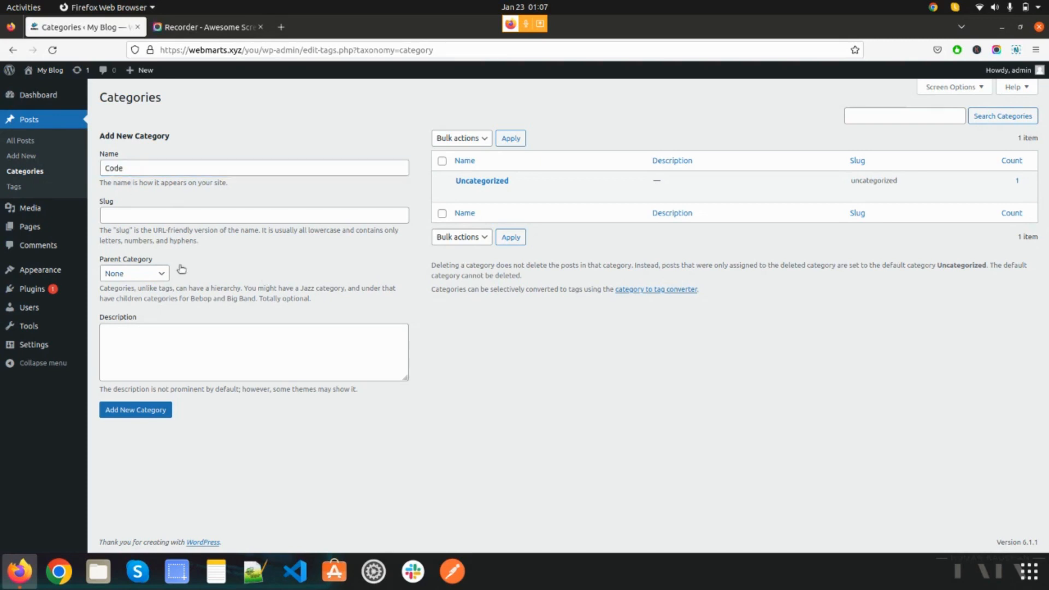
left_click(159, 415)
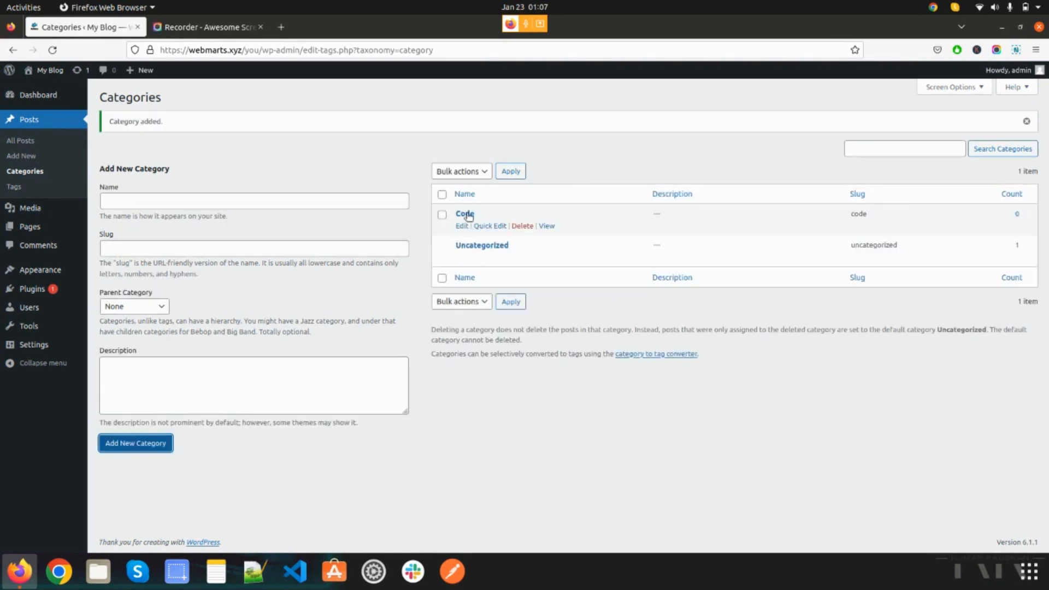
- Add a category named PHP with Code as its parent category
left_click(356, 199)
type("P")
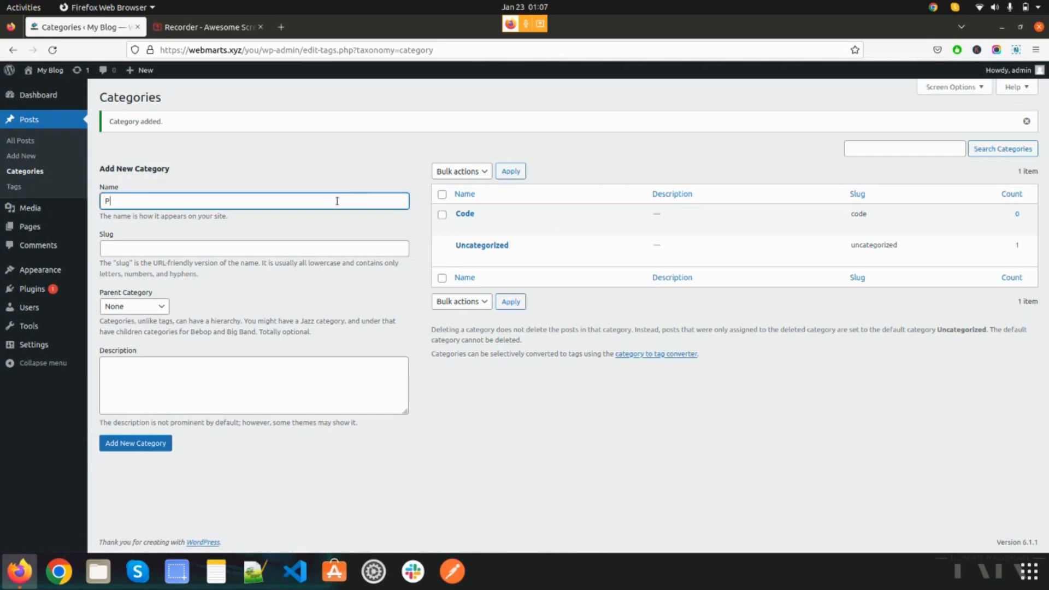
type("HP")
left_click(155, 307)
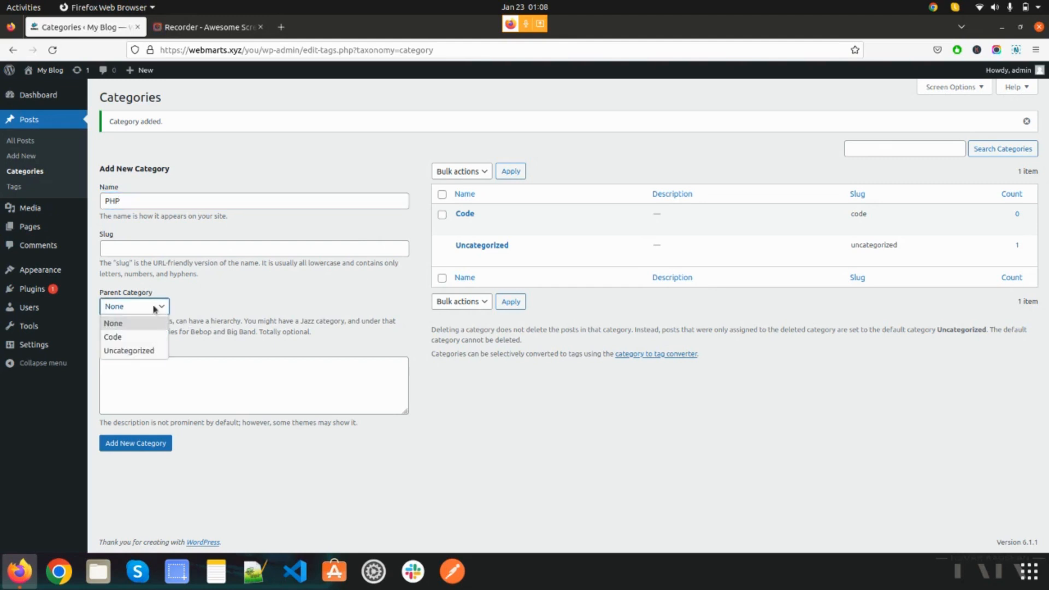
left_click(120, 336)
left_click(176, 391)
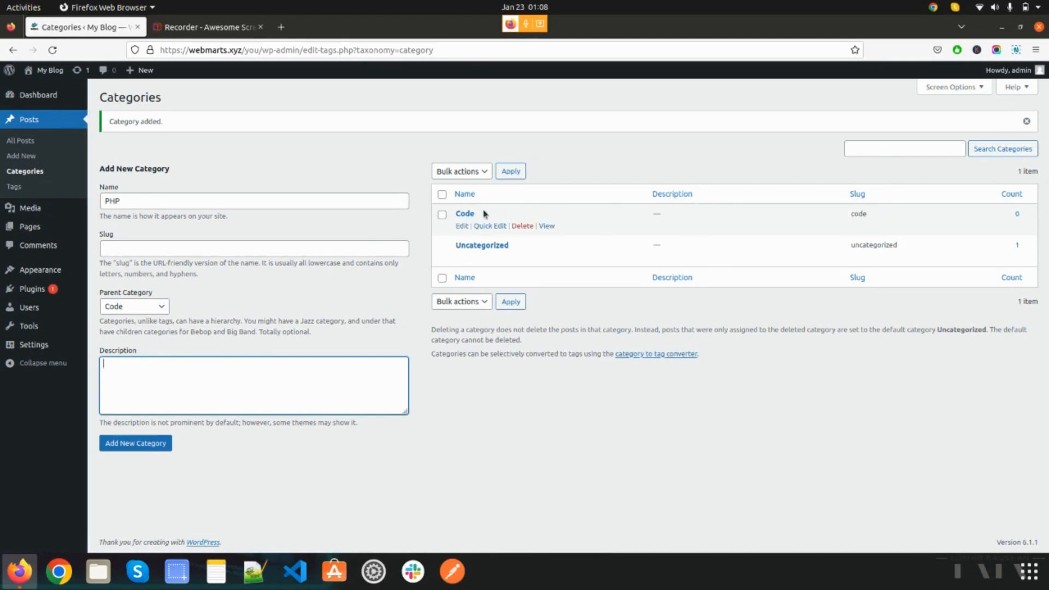
left_click(129, 449)
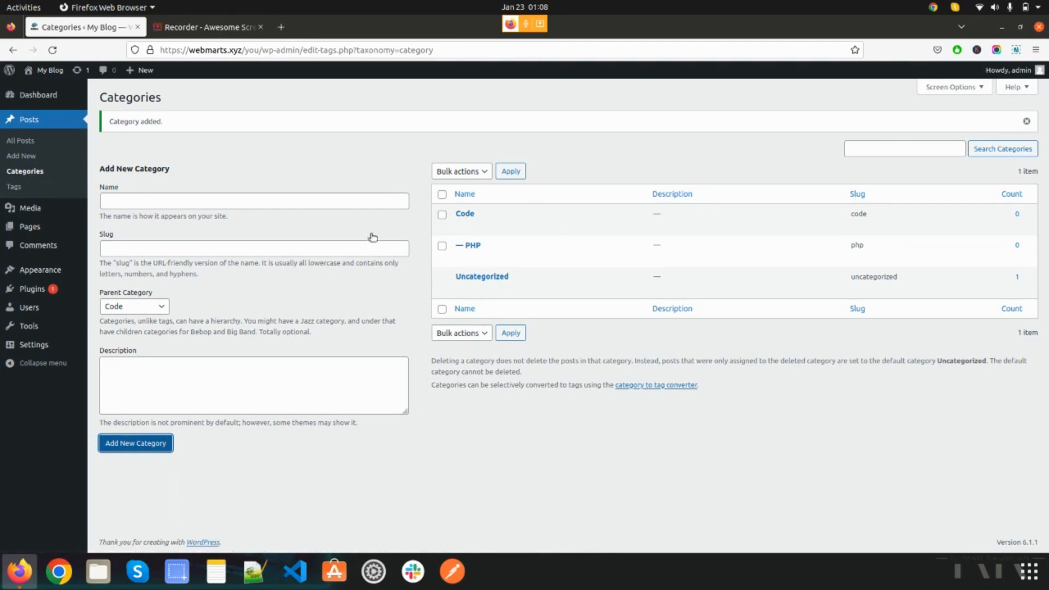
- Add a category named WordPress with its parent category set to None
left_click(384, 201)
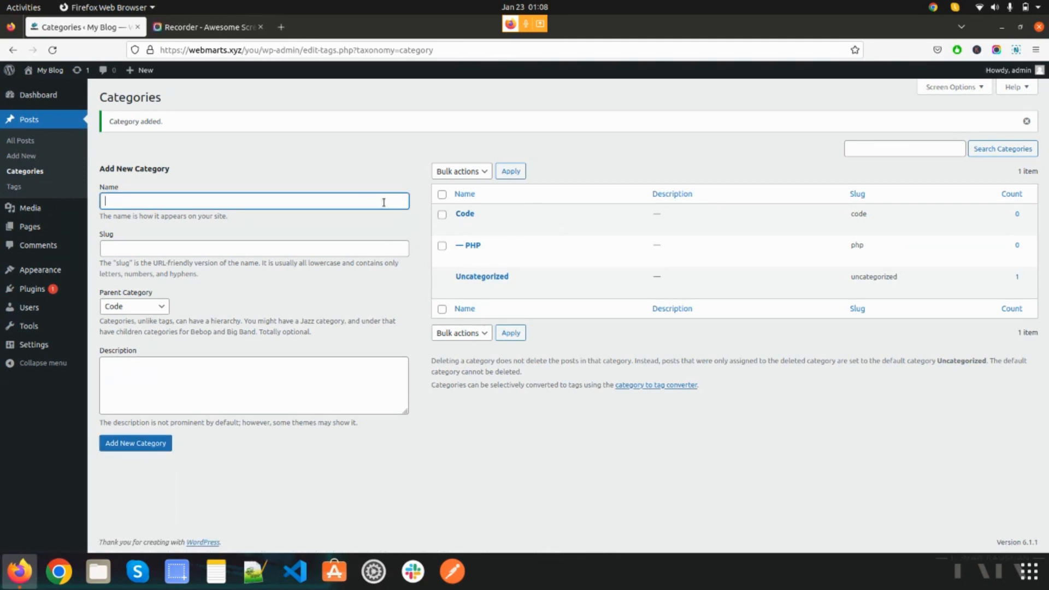
left_click(383, 202)
type("WordPress")
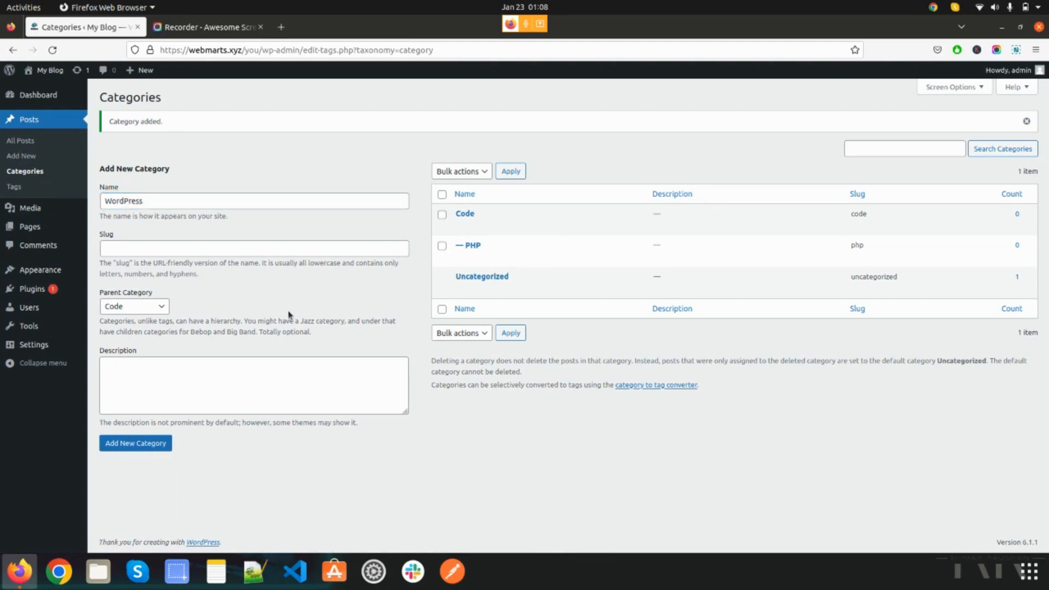
left_click(141, 306)
left_click(155, 324)
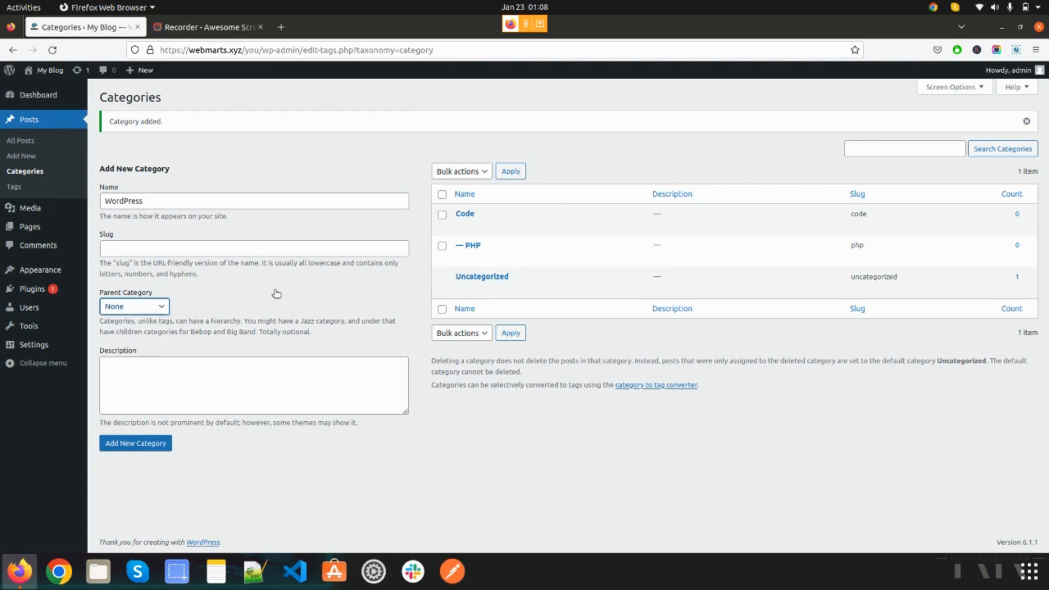
left_click(126, 446)
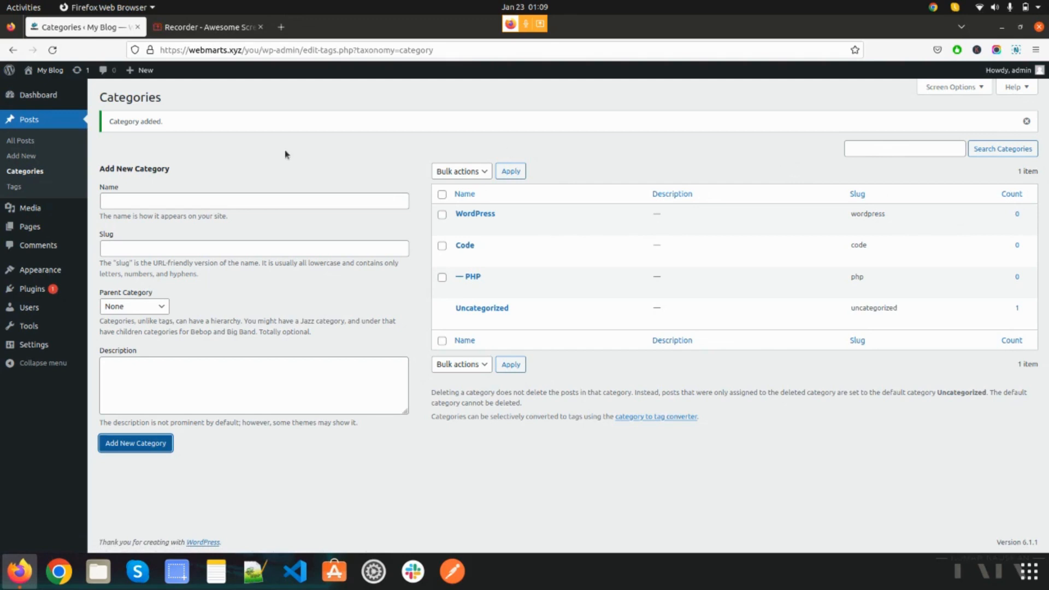
- Go to the post tags page and add a tag named WordPress
left_click(17, 188)
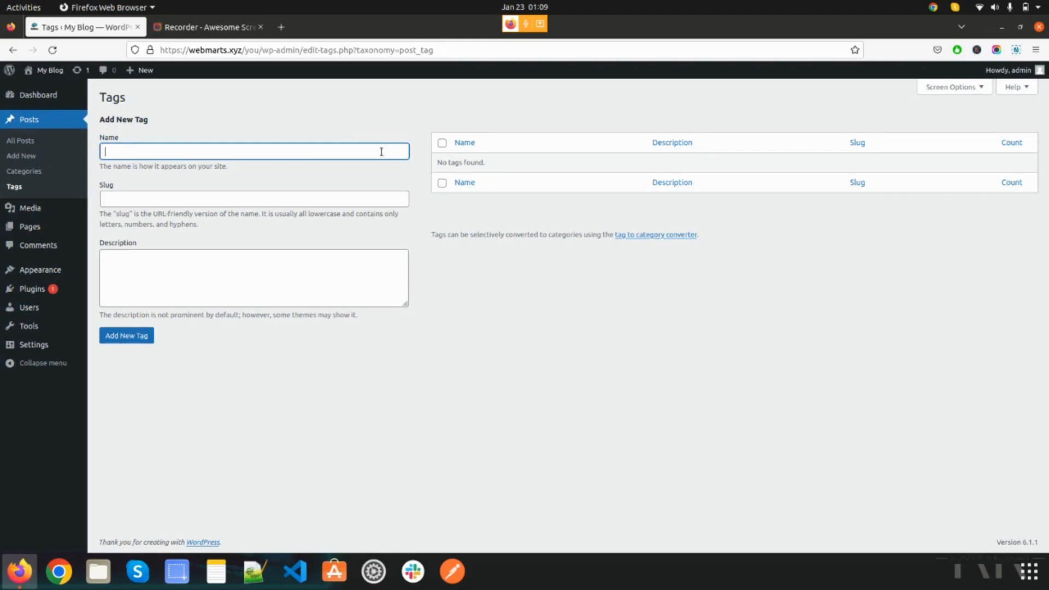
type("wo")
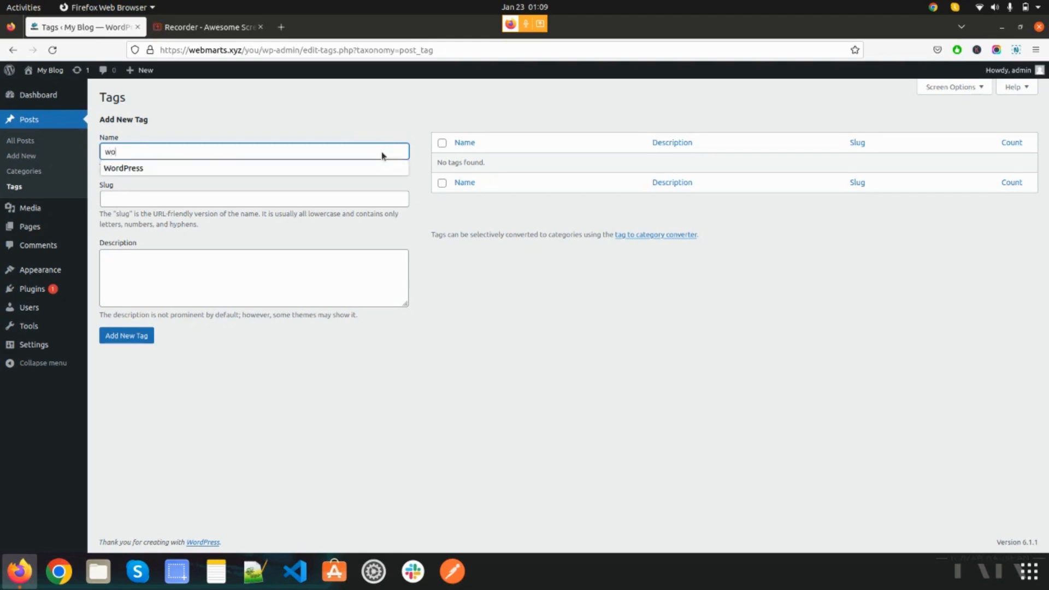
key("Down")
key("Return")
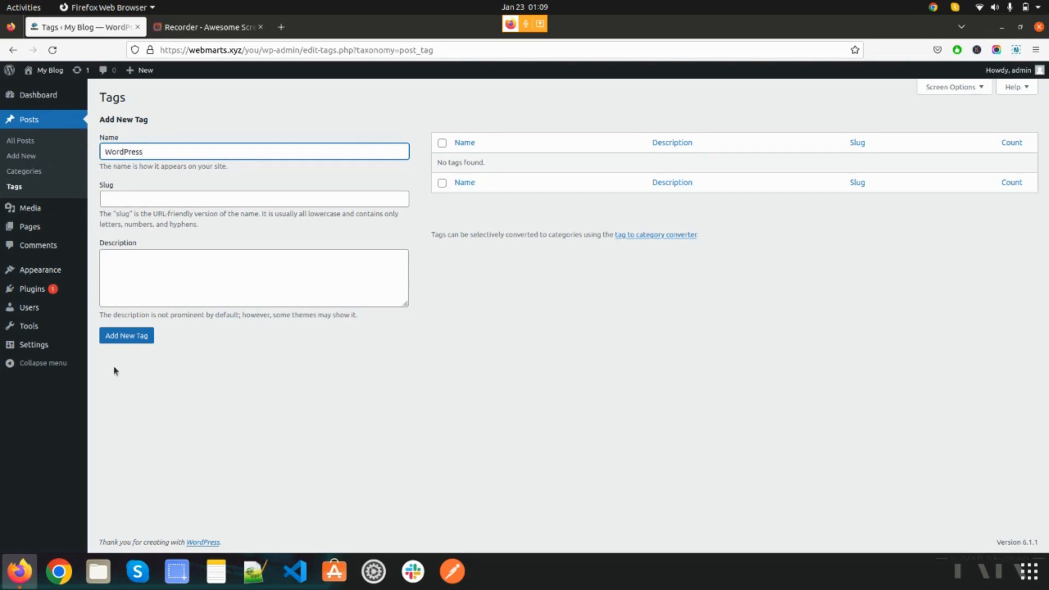
key("Return")
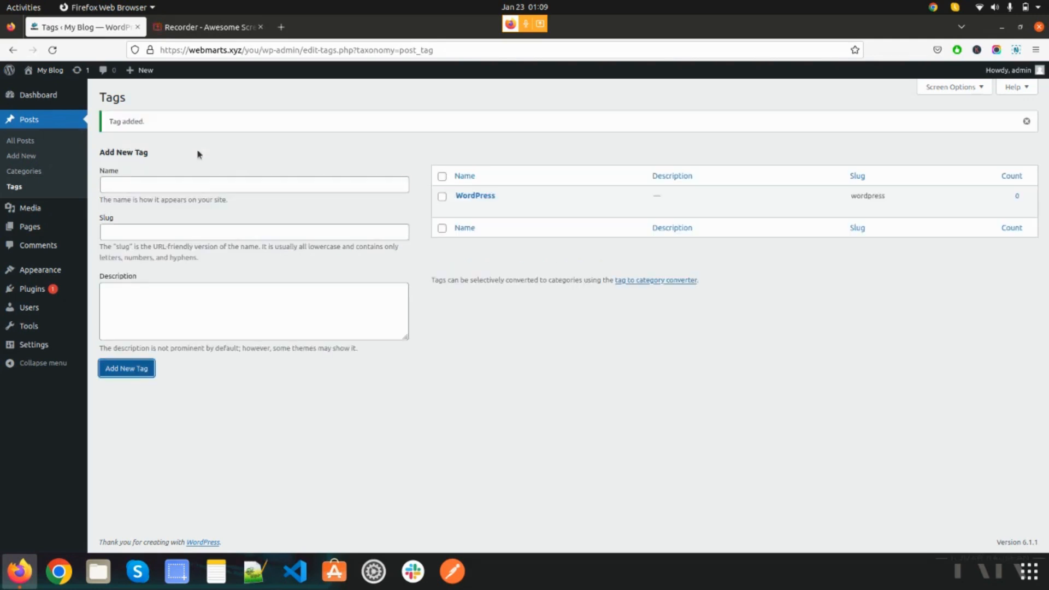
- Add a second post tag named "wordpress themes"
left_click(207, 185)
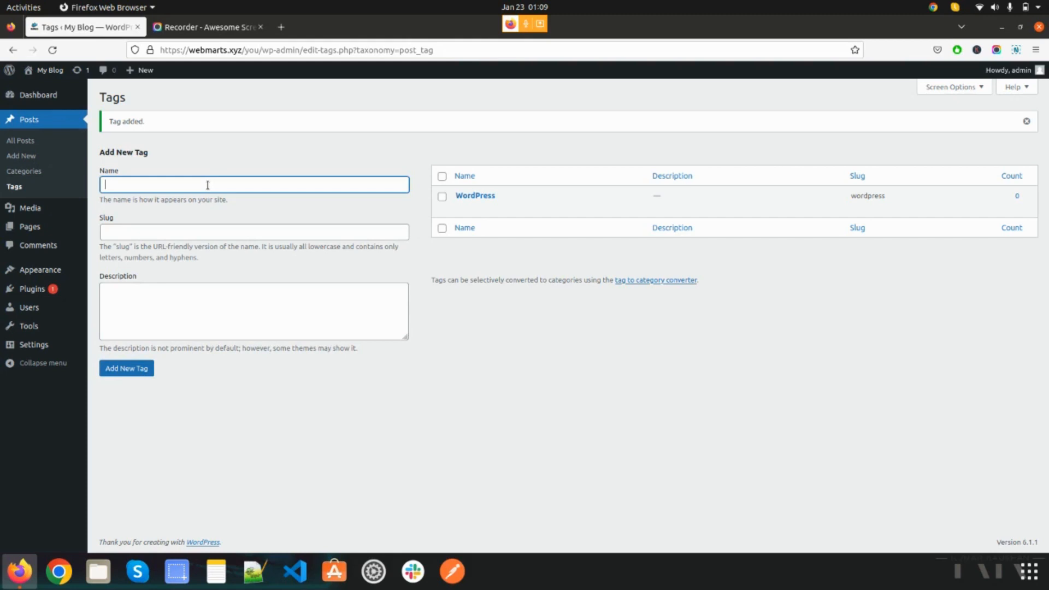
type("w")
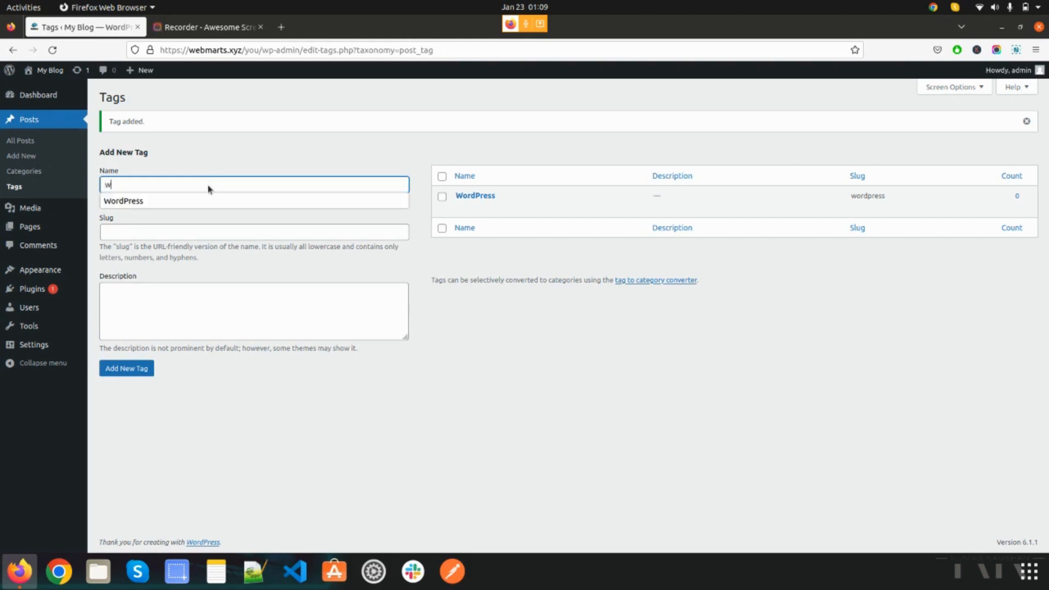
type("ordpres")
type("s thwmw")
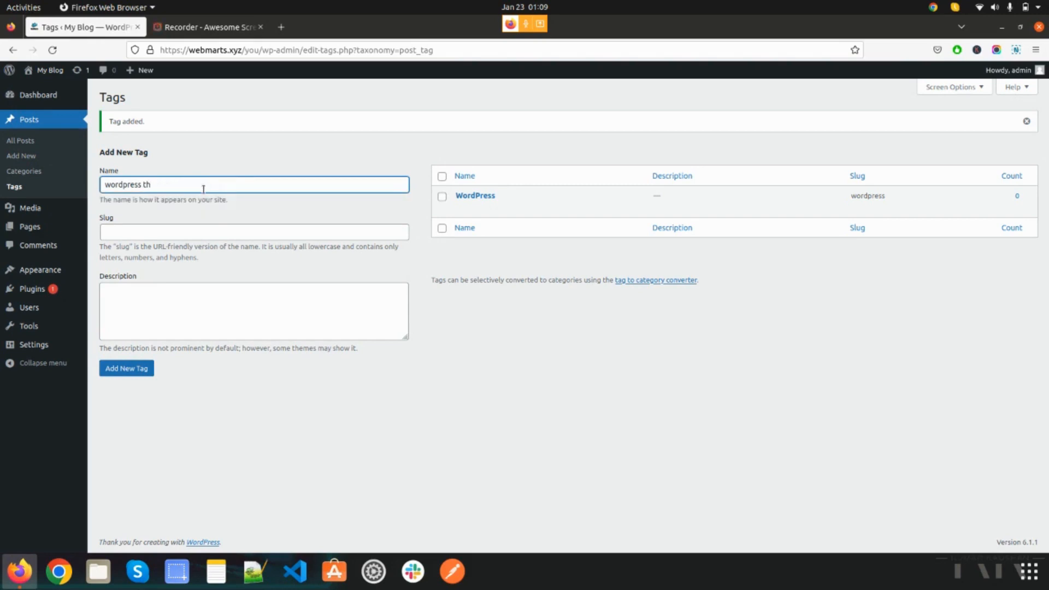
left_click(140, 369)
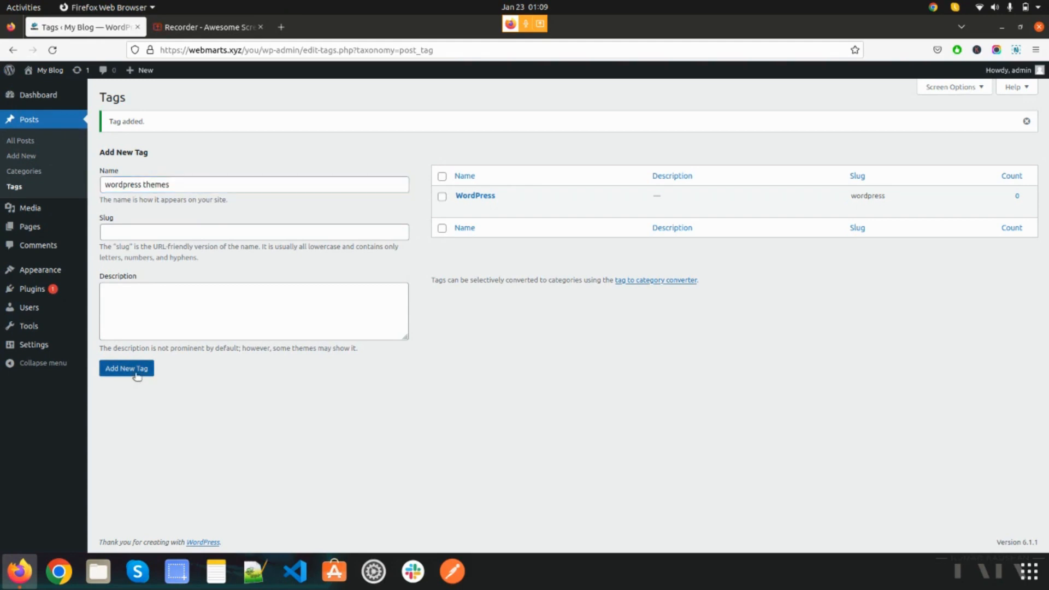
- Add another post tag named CMS
left_click(242, 186)
type("CMS")
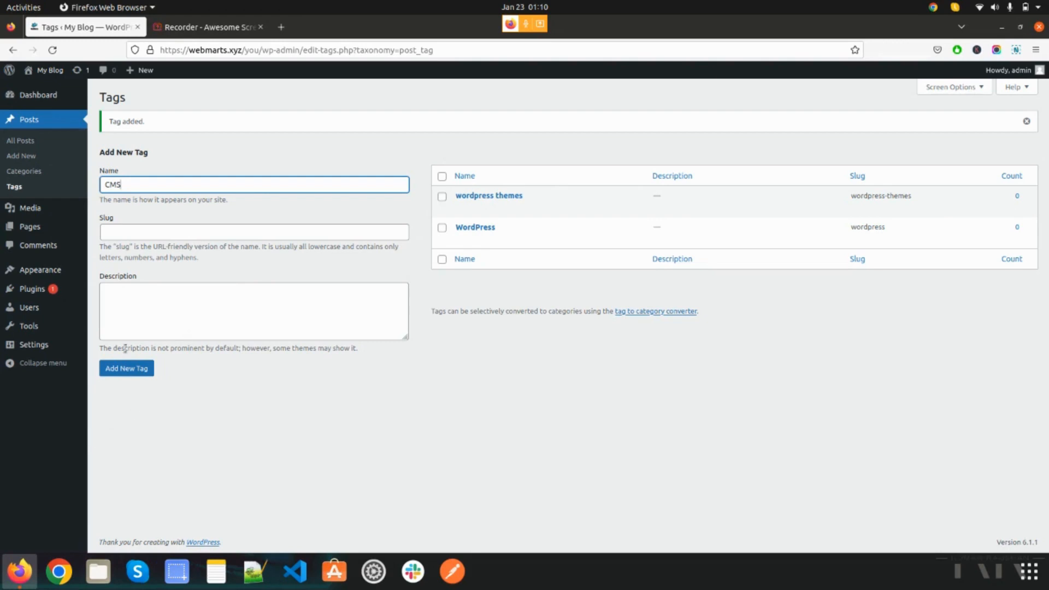
left_click(114, 369)
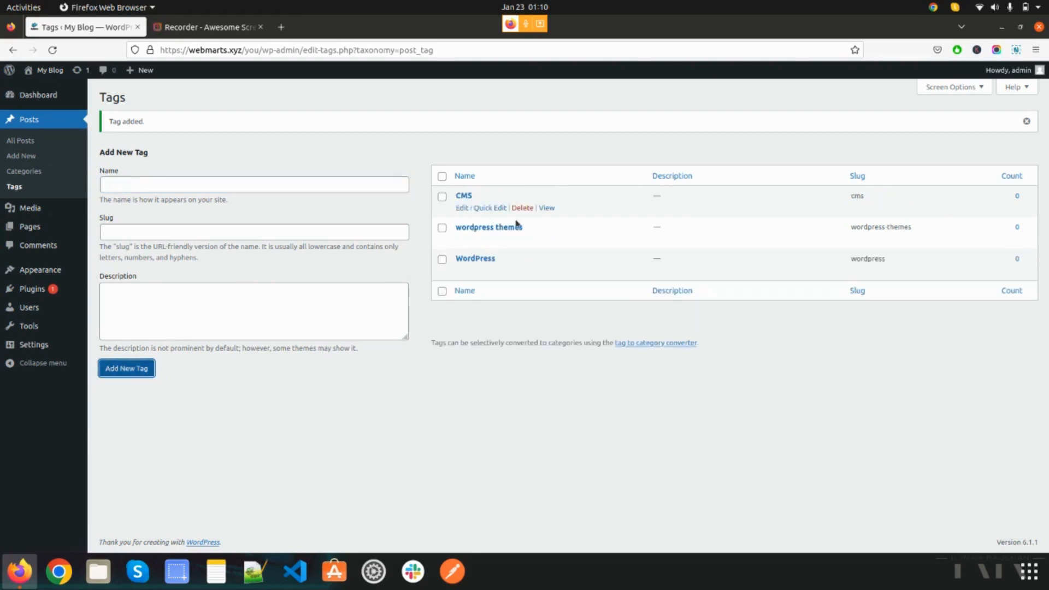
- Start a new post from the list of all posts and turn off the editor's fullscreen mode
left_click(27, 144)
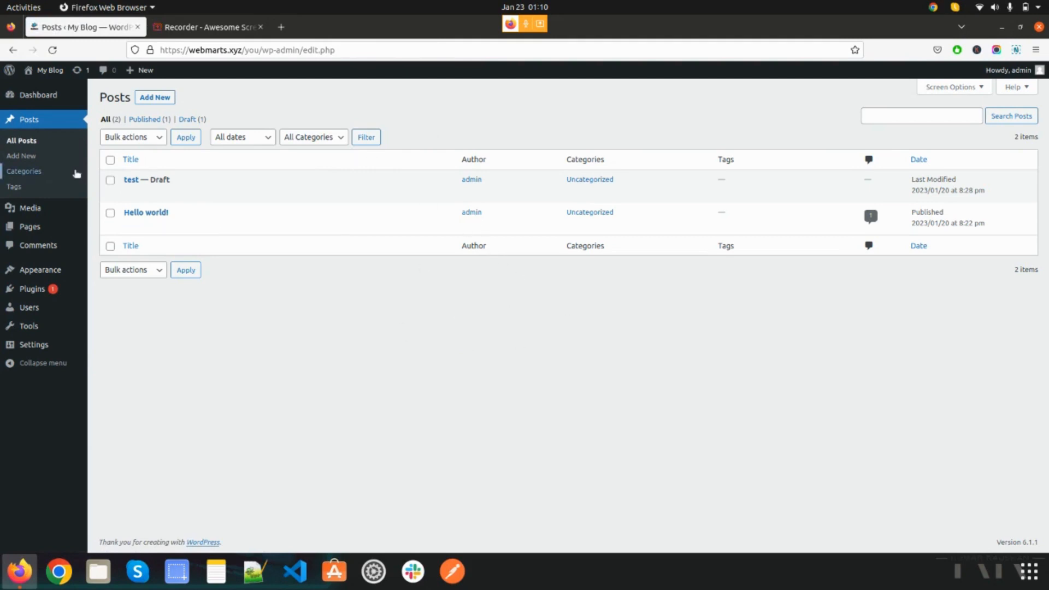
left_click(167, 99)
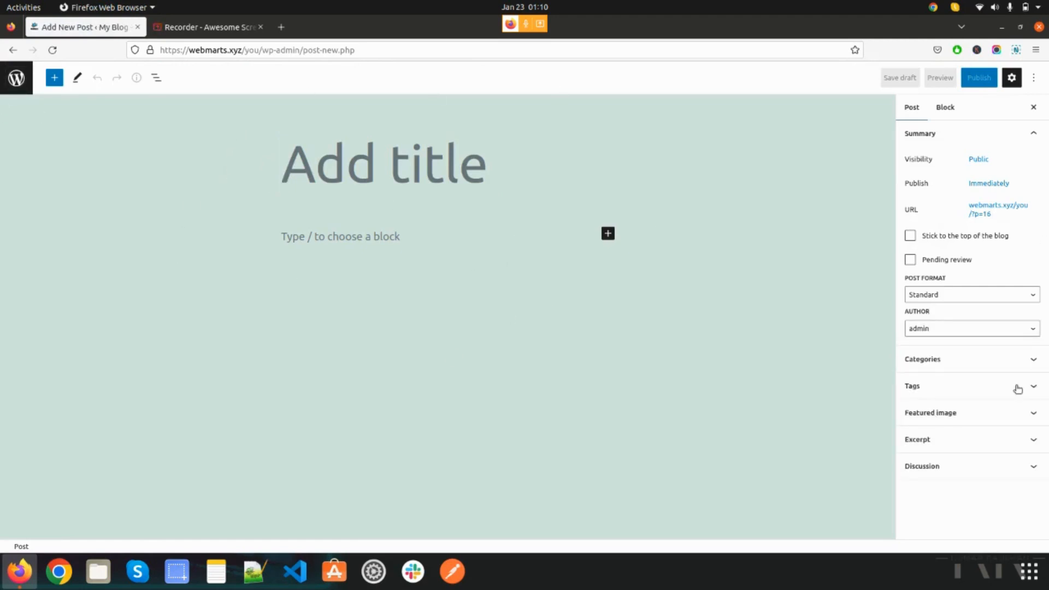
left_click(1034, 77)
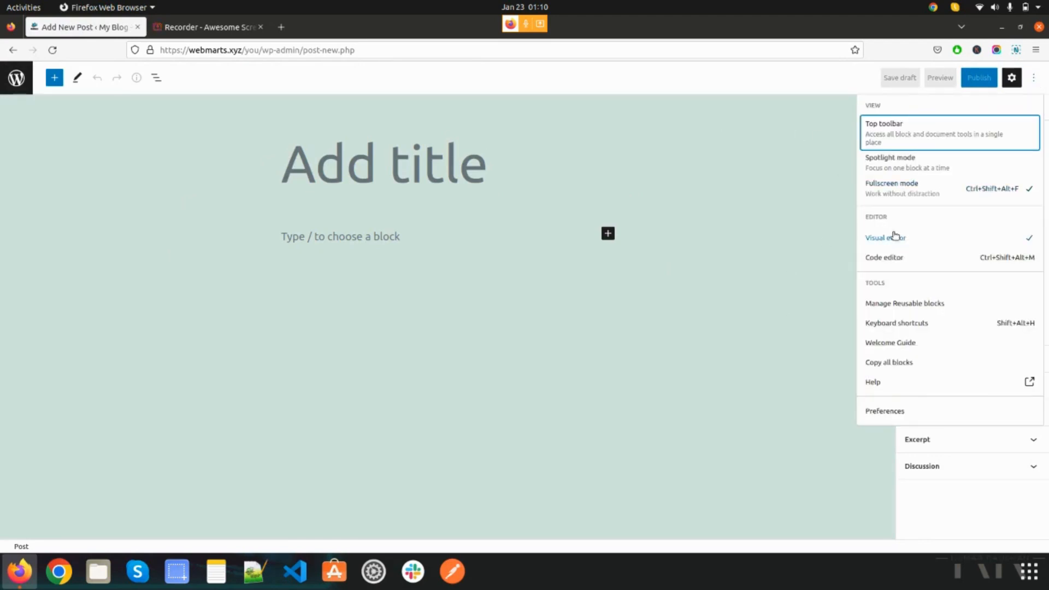
left_click(773, 179)
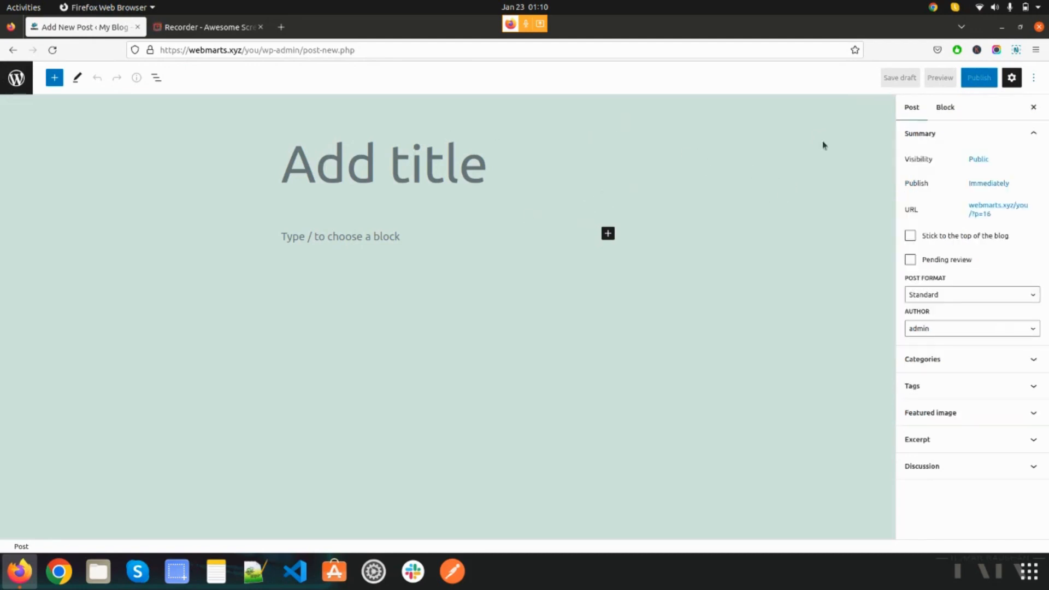
left_click(1036, 78)
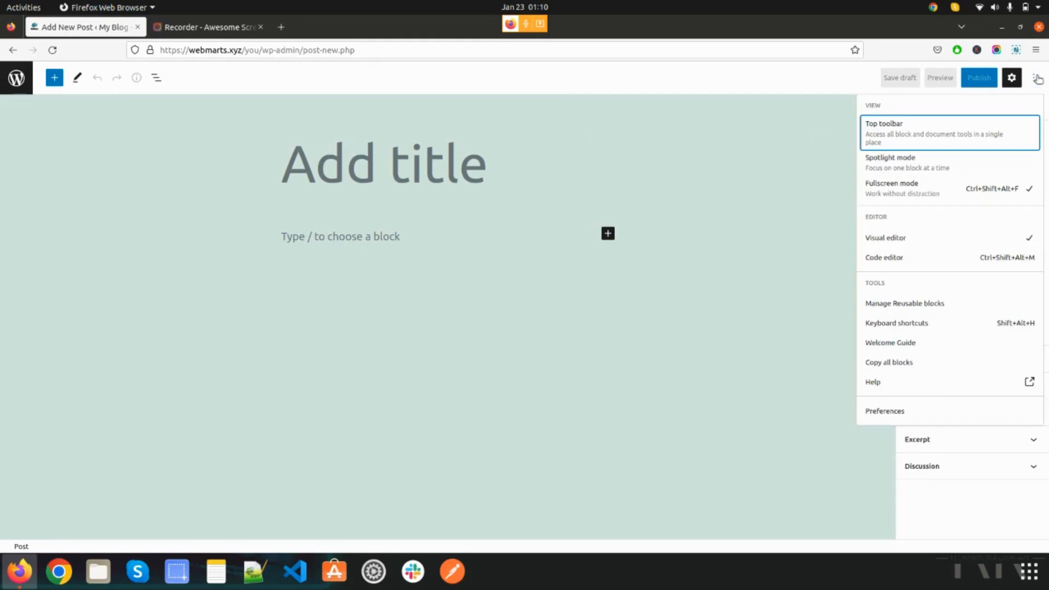
left_click(919, 198)
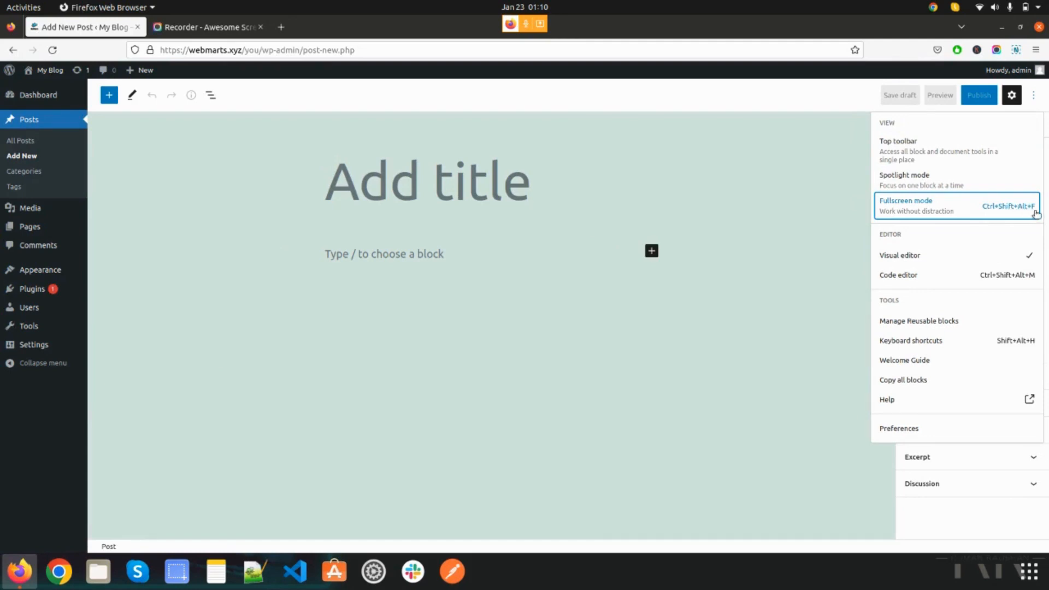
left_click(747, 234)
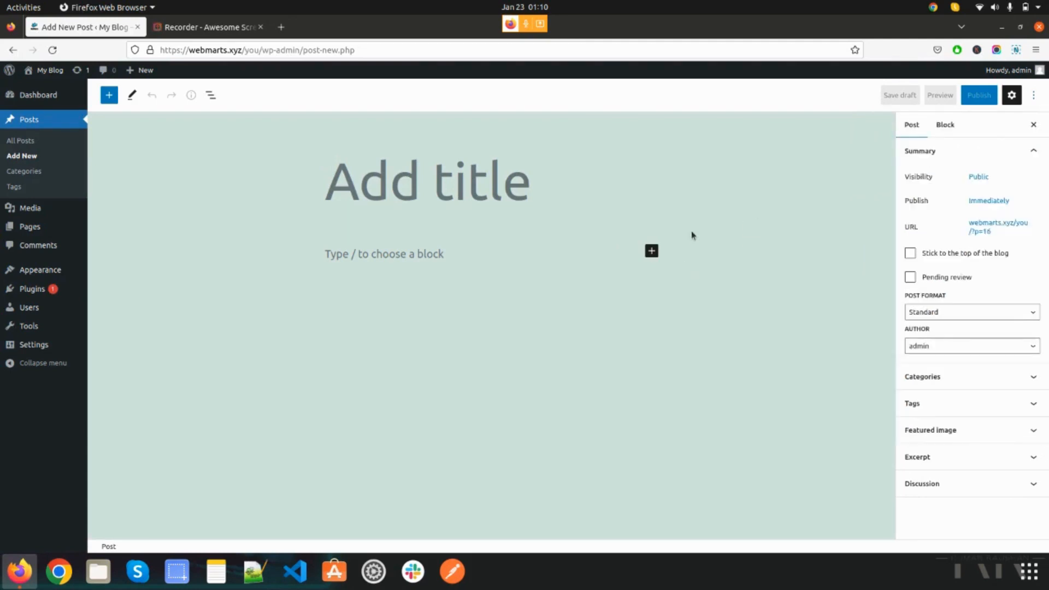
- Enter "What is WordPress" as the title of the new post
left_click(413, 183)
left_click(400, 255)
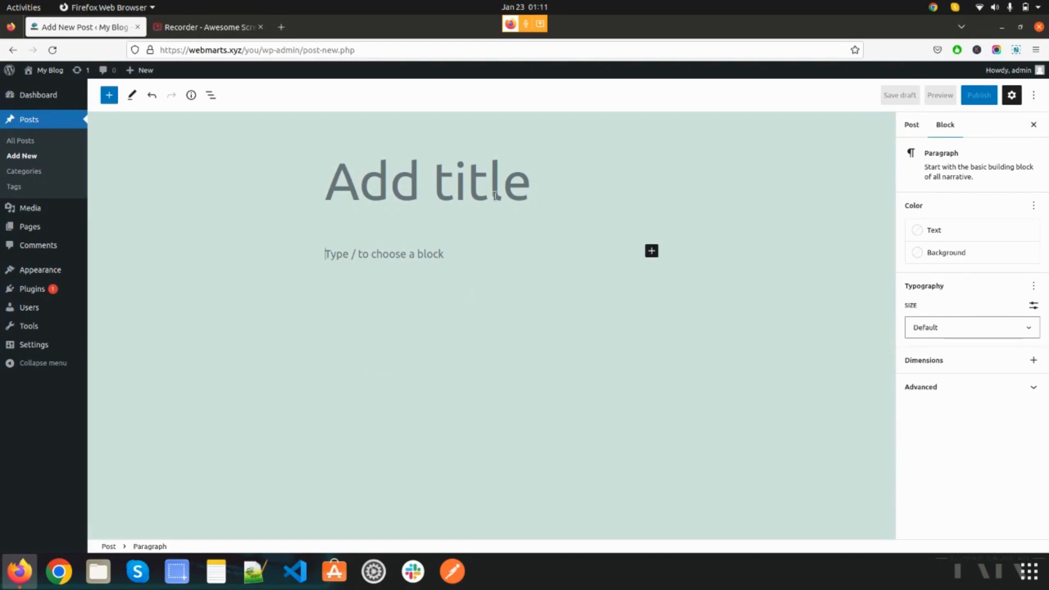
left_click(508, 184)
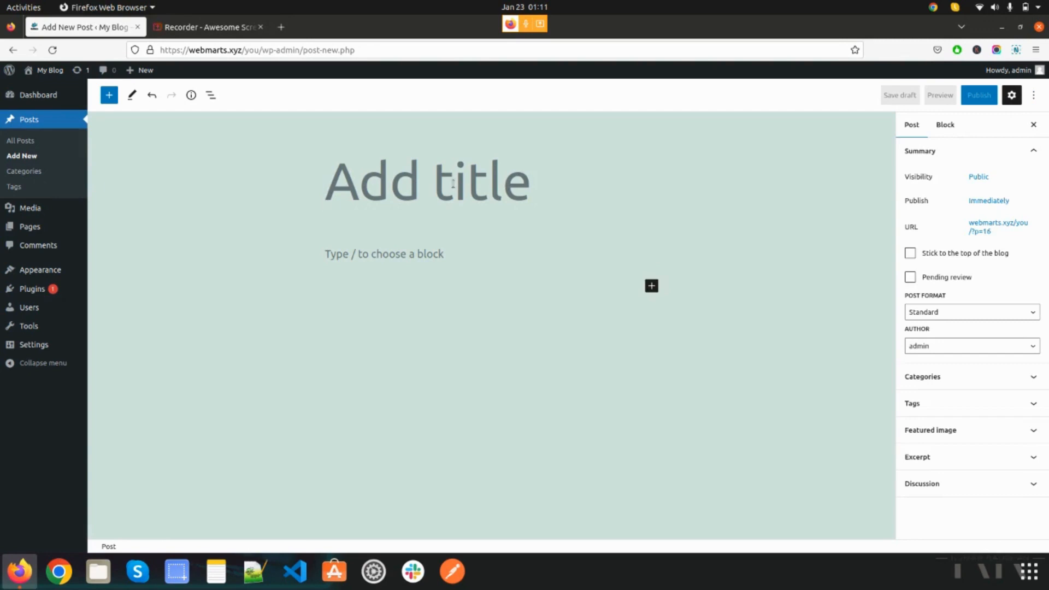
type("WhT")
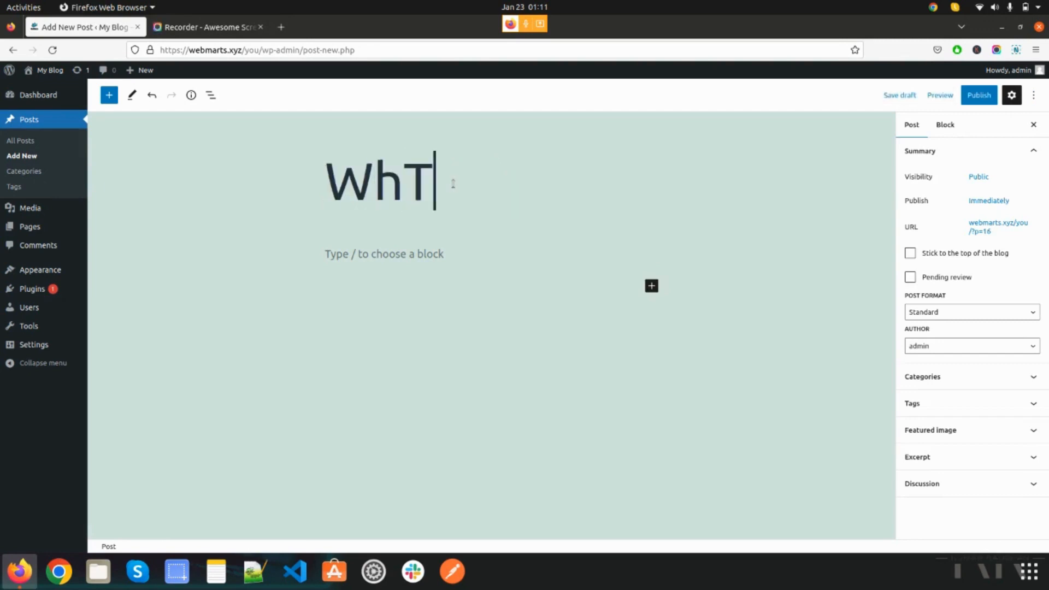
key("BackSpace")
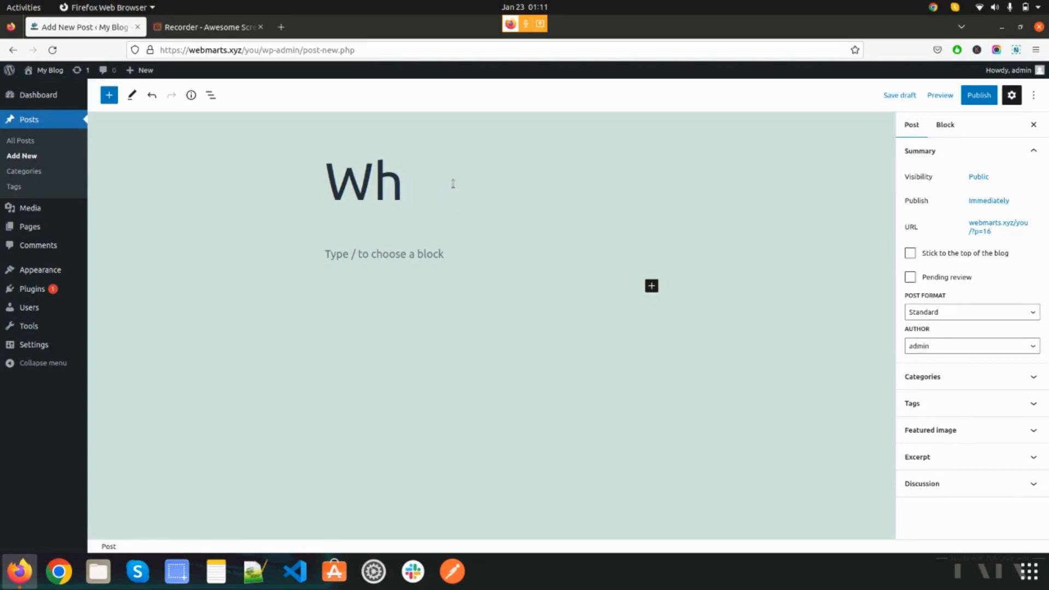
type("at ")
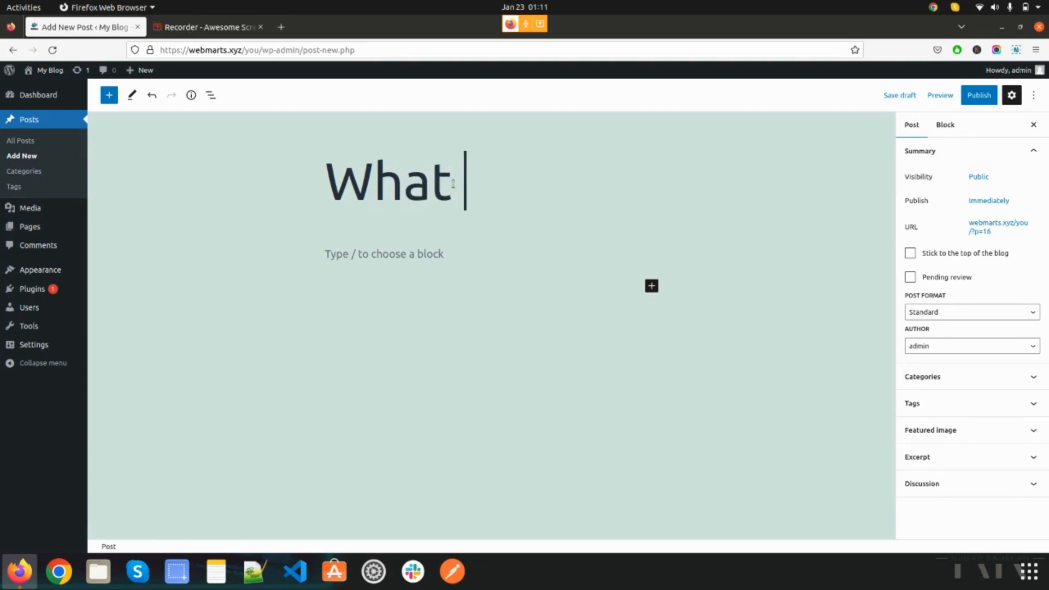
type("is Wordp")
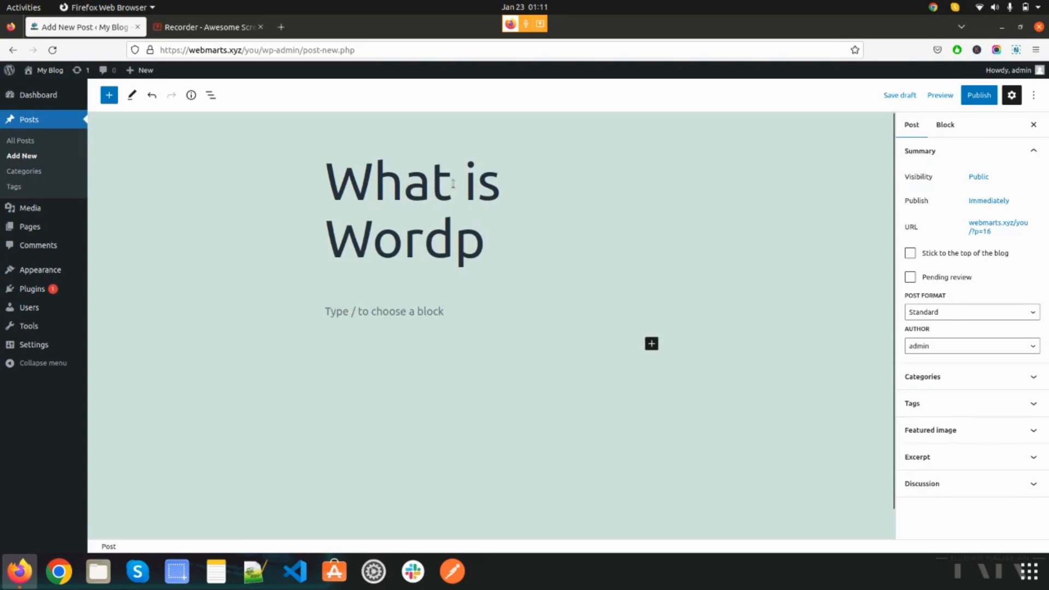
key("BackSpace")
type("Press")
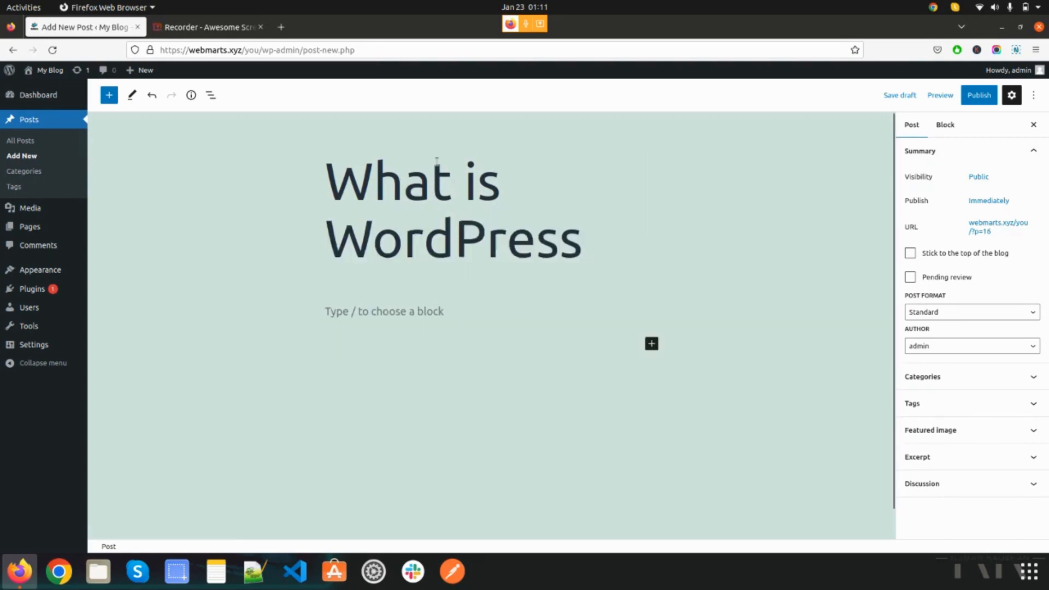
- Search Google for "wordpress" in a new browser tab to find content for the post body
left_click(443, 313)
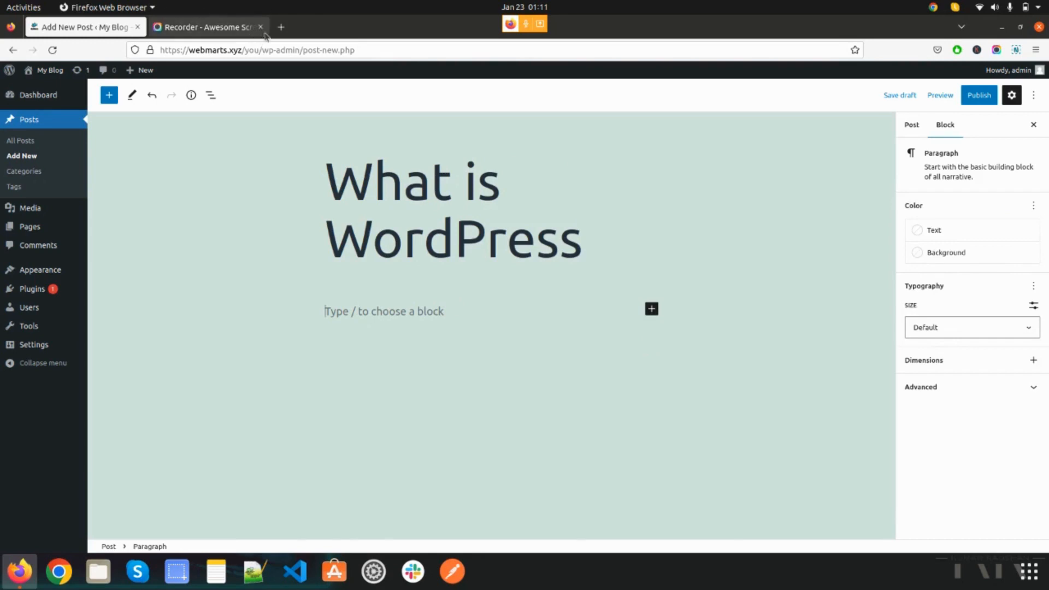
left_click(280, 27)
left_click(301, 50)
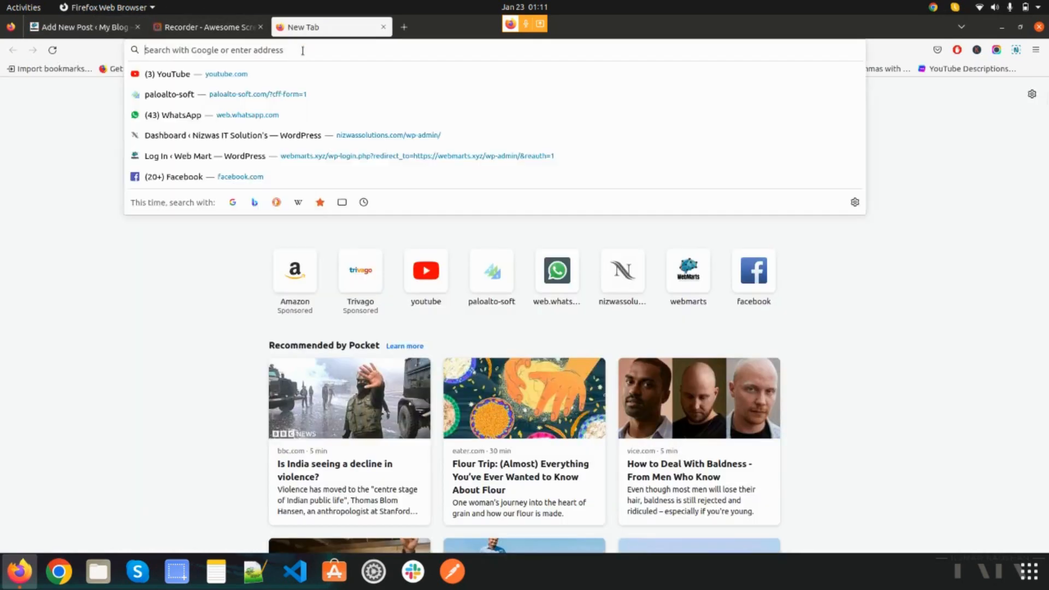
type("wordp")
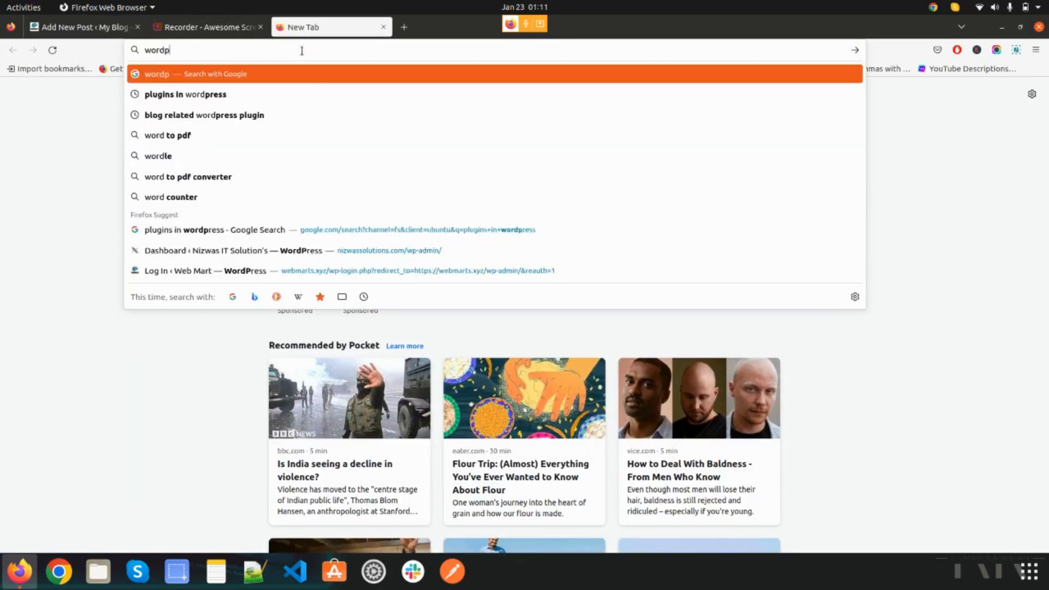
type("ress")
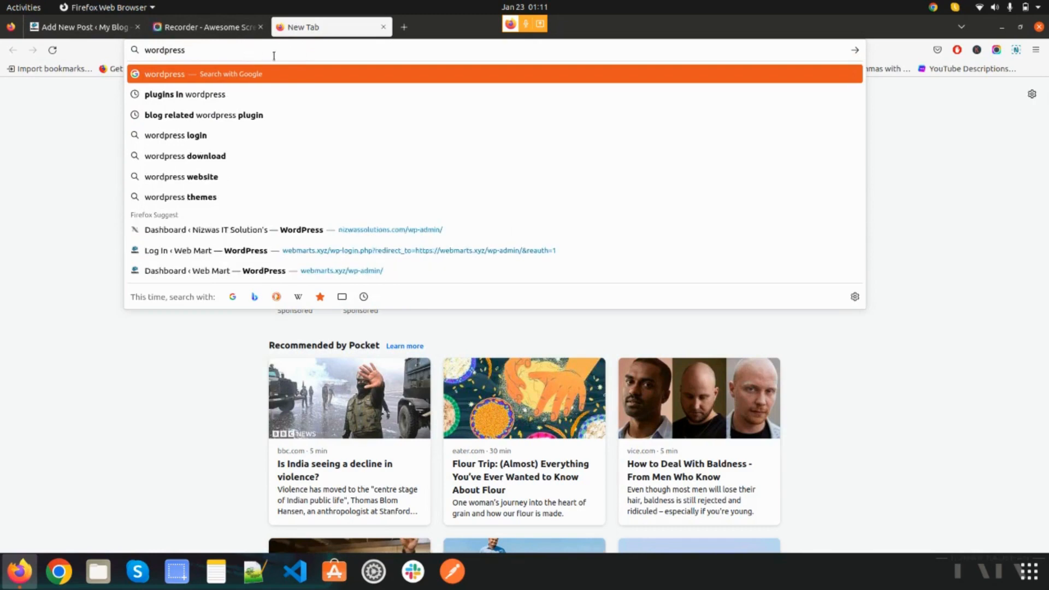
key("Return")
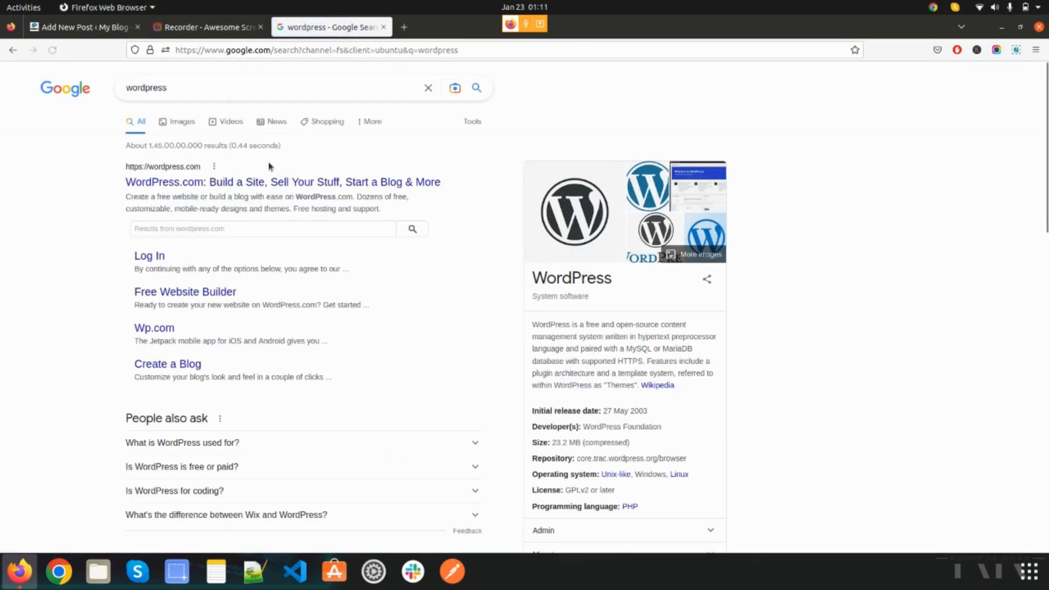
- Open the WordPress.com result, look through its home page and return to the search results
left_click(265, 185)
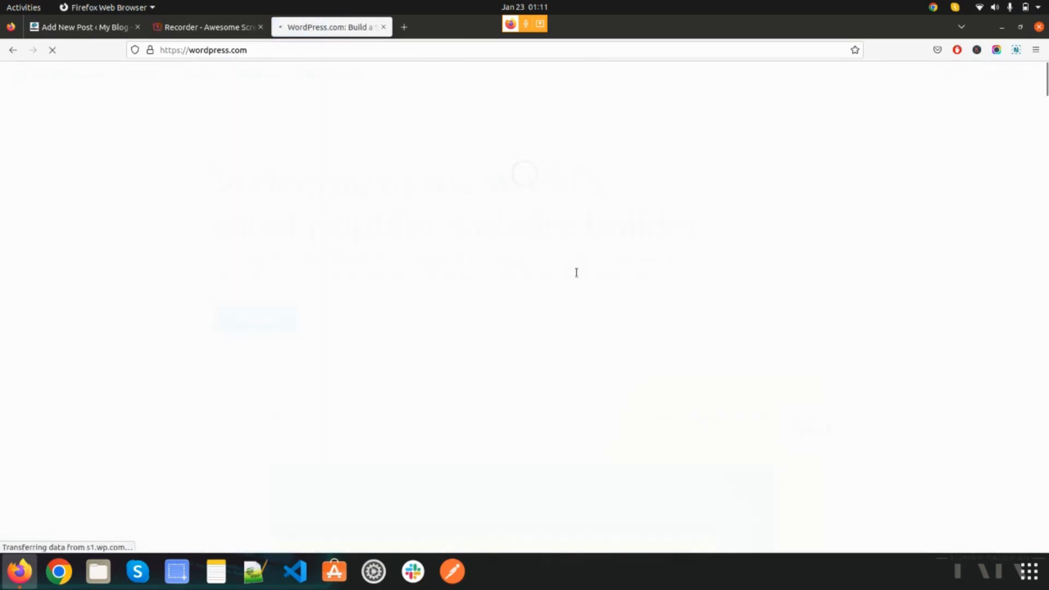
scroll(423, 305, "down", 10)
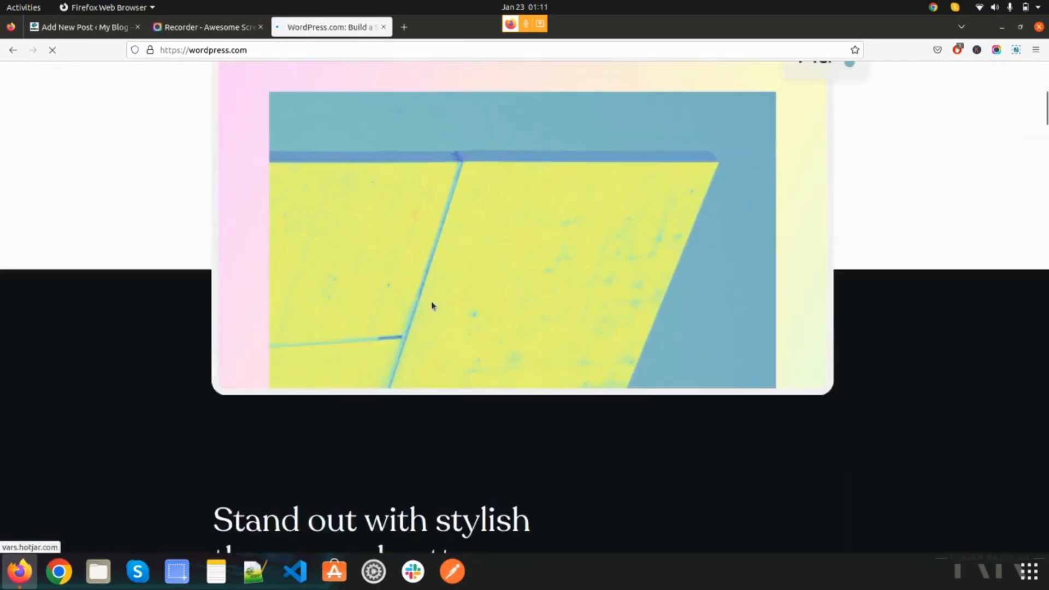
scroll(433, 300, "down", 20)
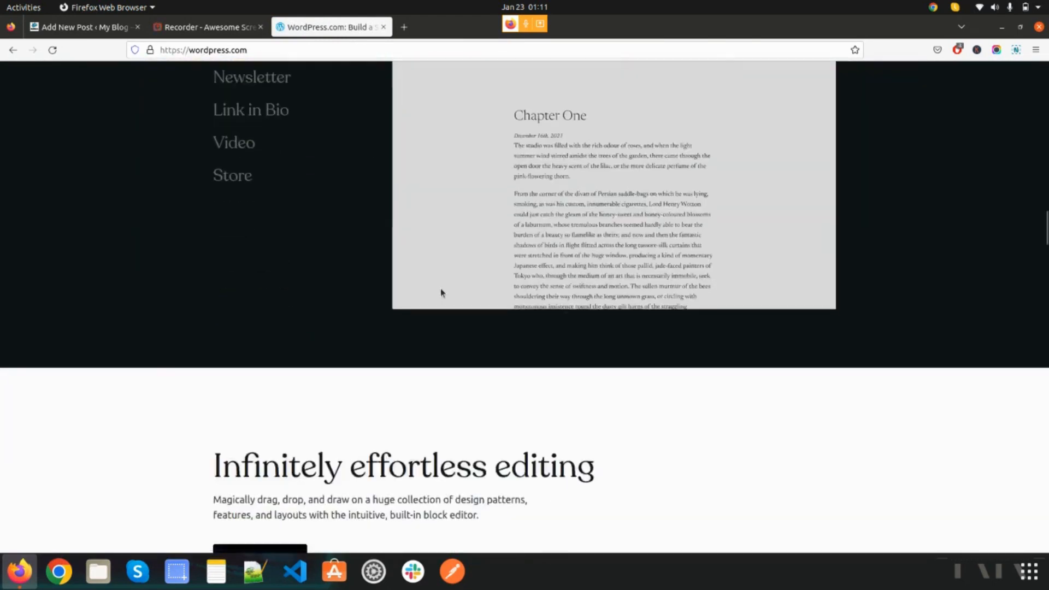
scroll(446, 281, "up", 10)
scroll(452, 276, "down", 15)
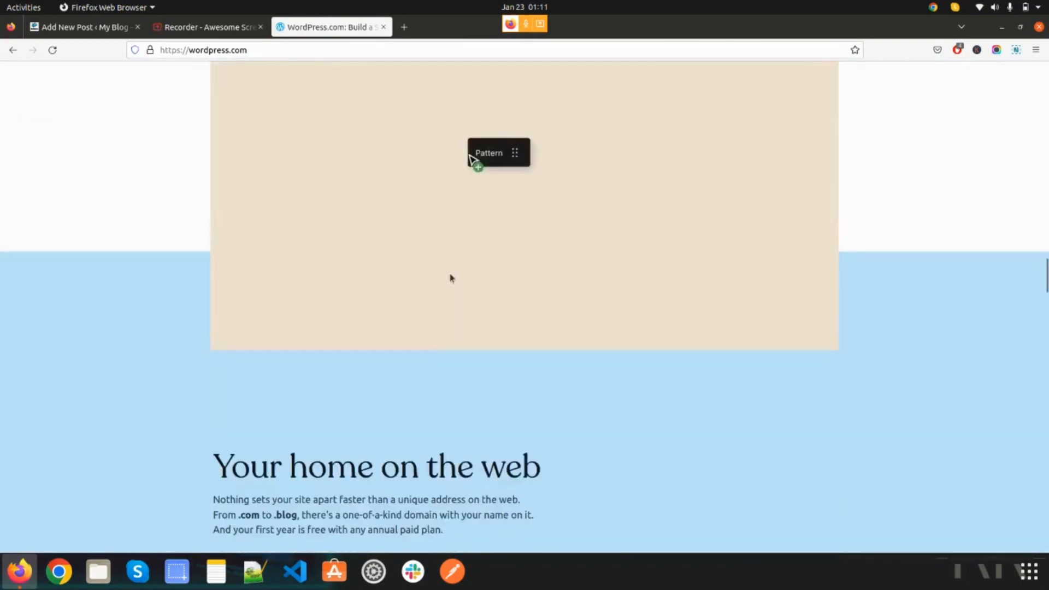
scroll(464, 337, "down", 20)
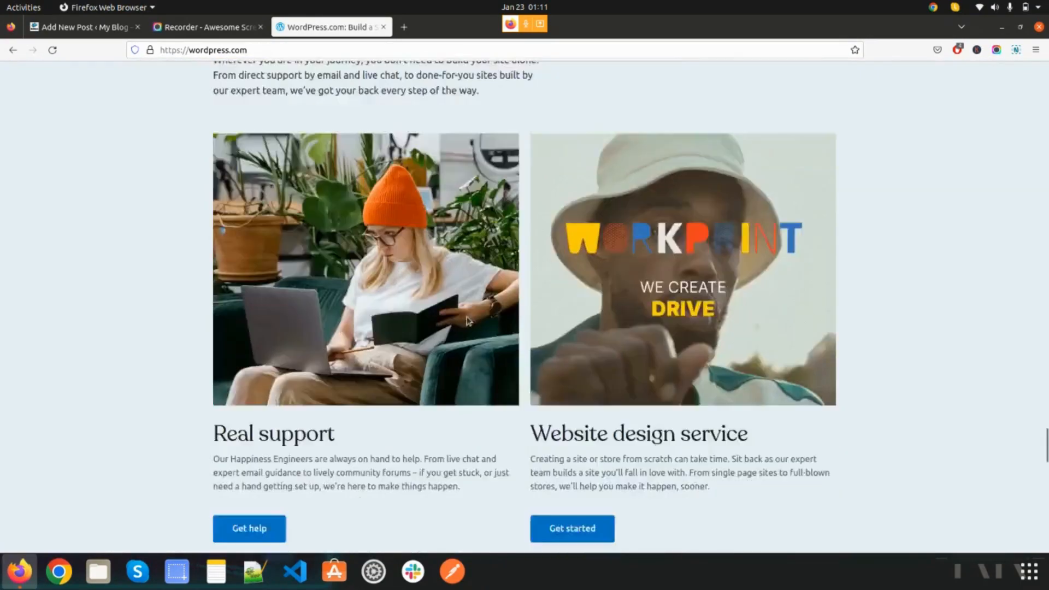
scroll(467, 321, "down", 10)
key("alt+Left")
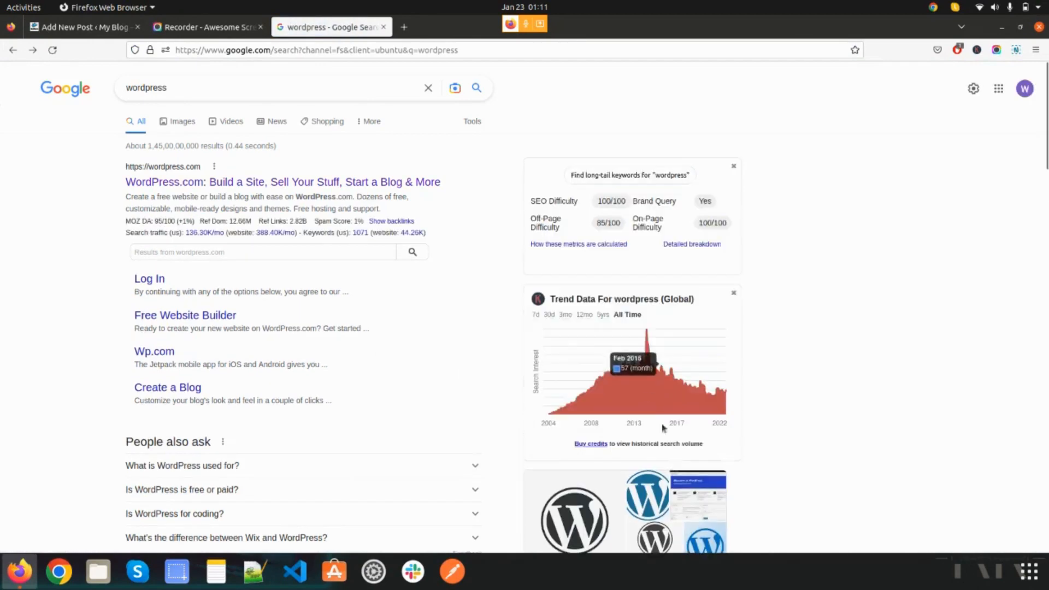
- Copy the introductory paragraphs of Wikipedia's WordPress article and paste them into the body of the post
scroll(664, 353, "down", 4)
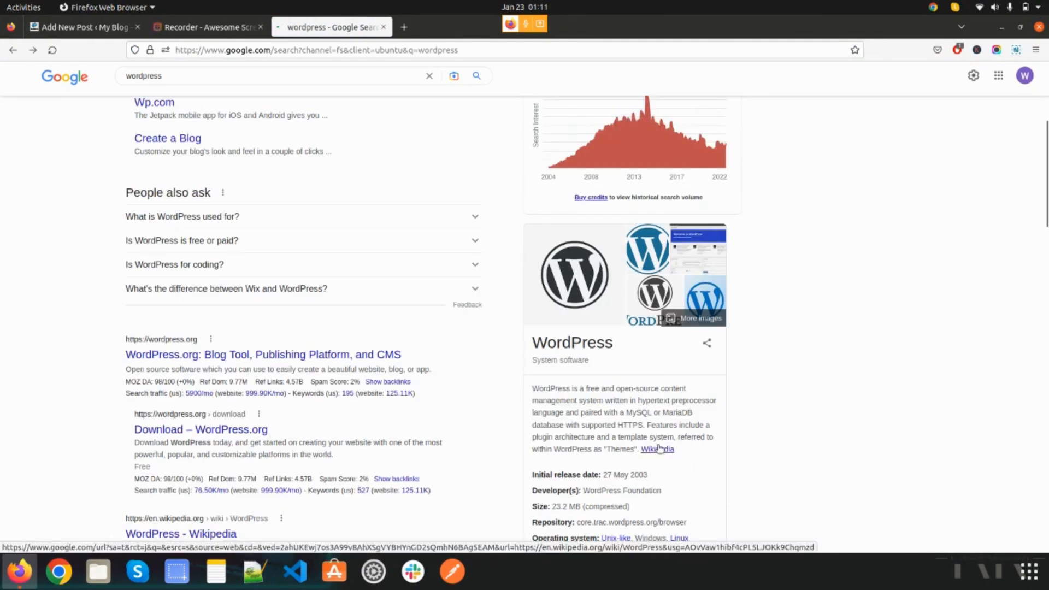
left_click(656, 448)
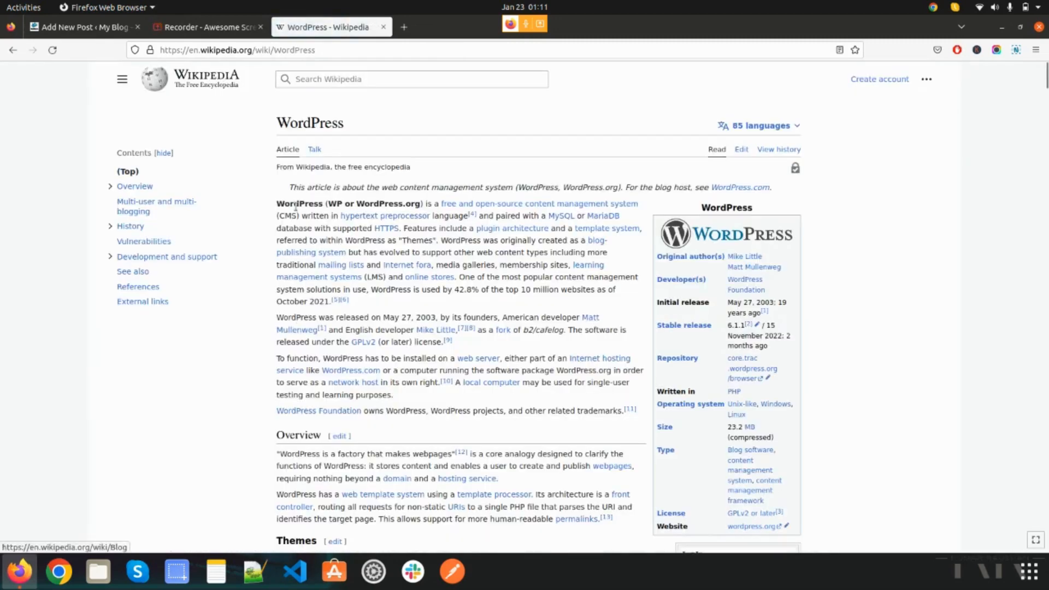
left_click_drag(279, 203, 637, 416)
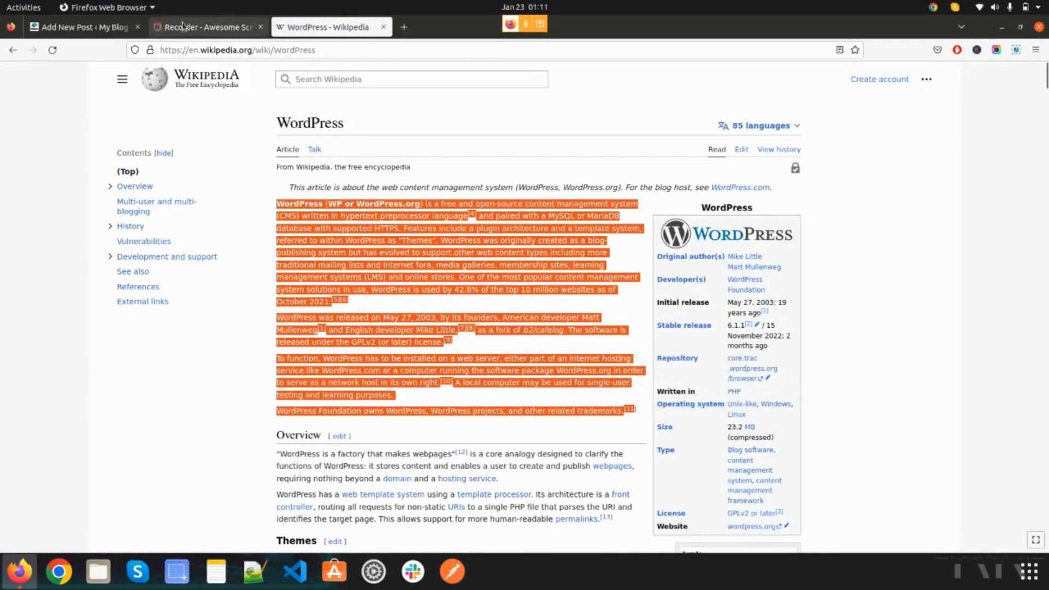
left_click(83, 28)
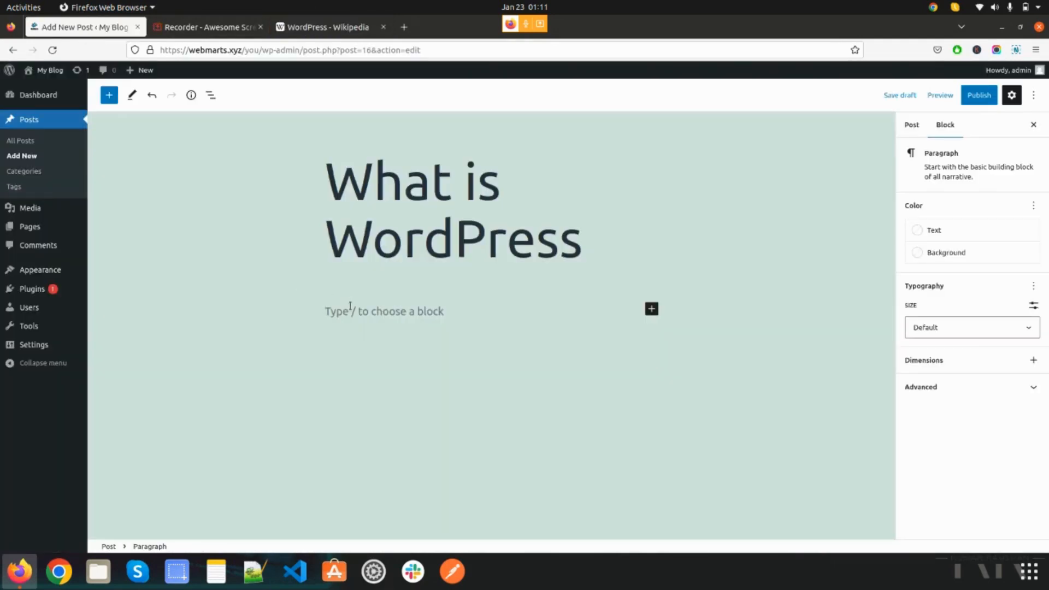
key("ctrl+v")
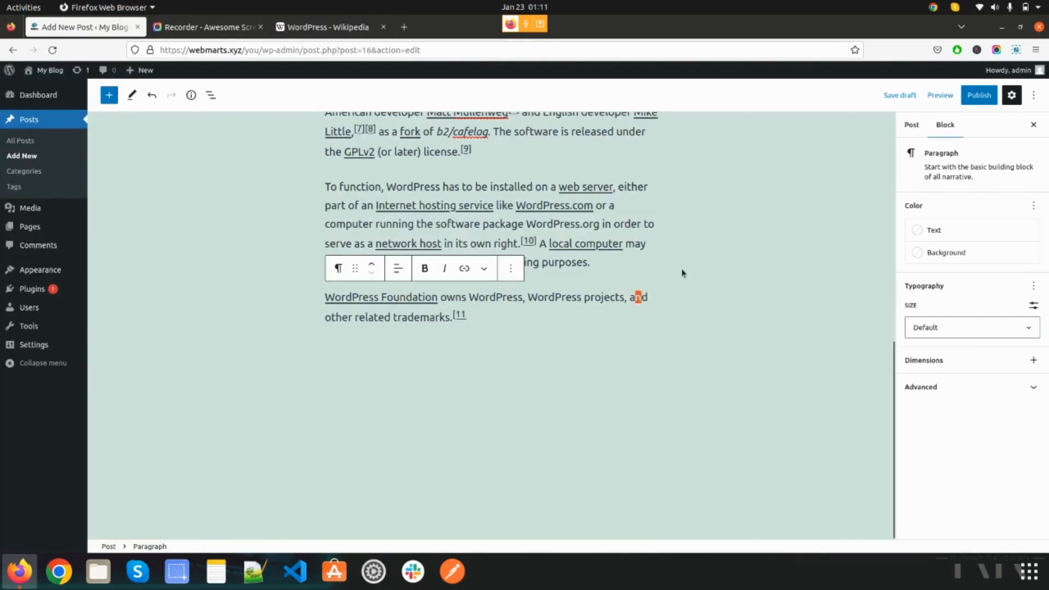
left_click(640, 242)
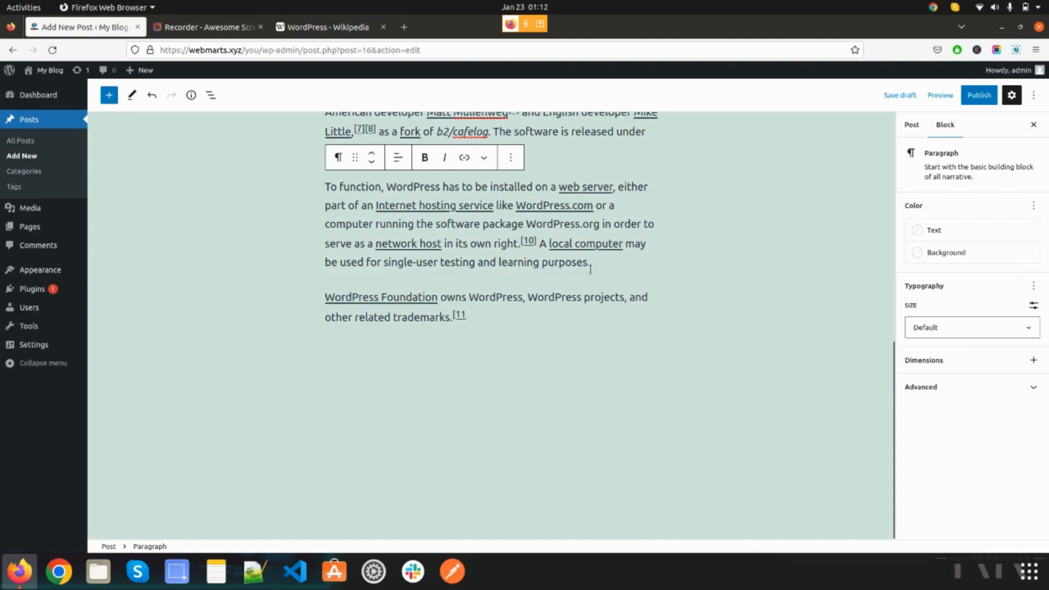
- Make the phrase "free and open-source" in the first paragraph bold and italic
scroll(589, 269, "up", 10)
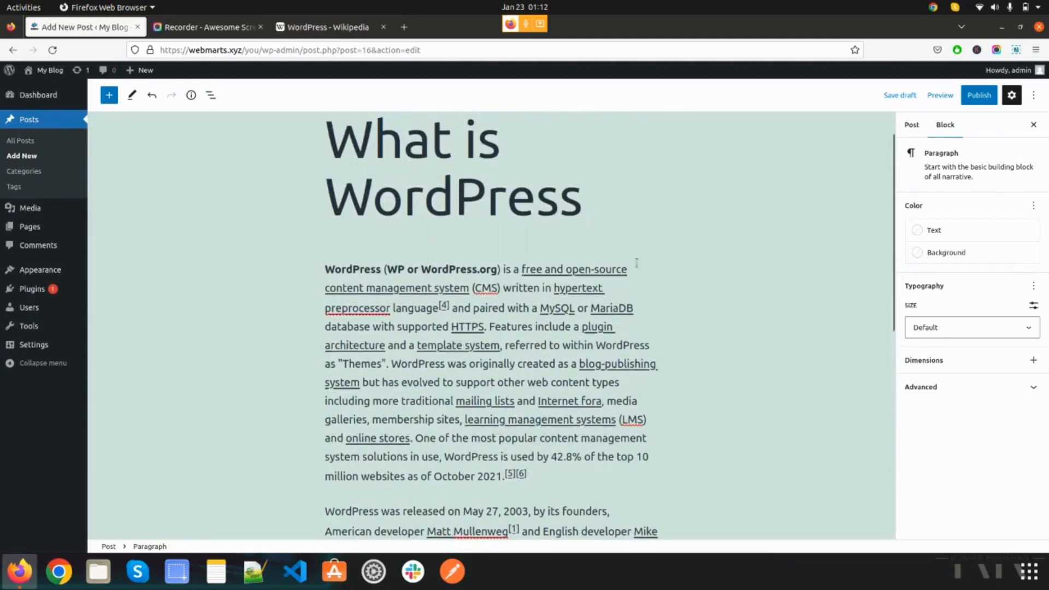
left_click_drag(503, 269, 323, 270)
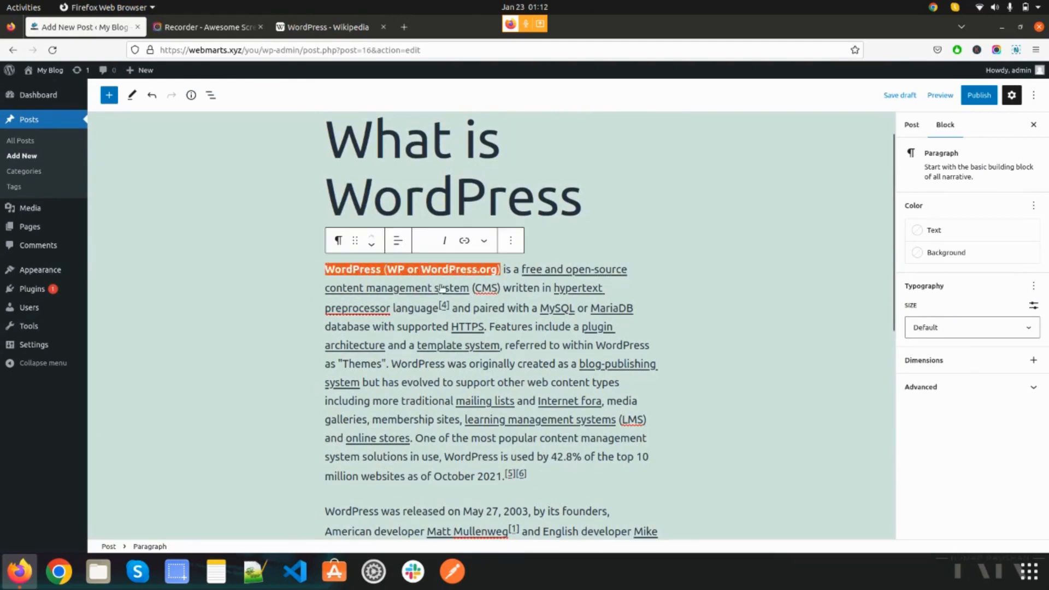
left_click(572, 288, "shift")
left_click_drag(641, 275, 516, 270)
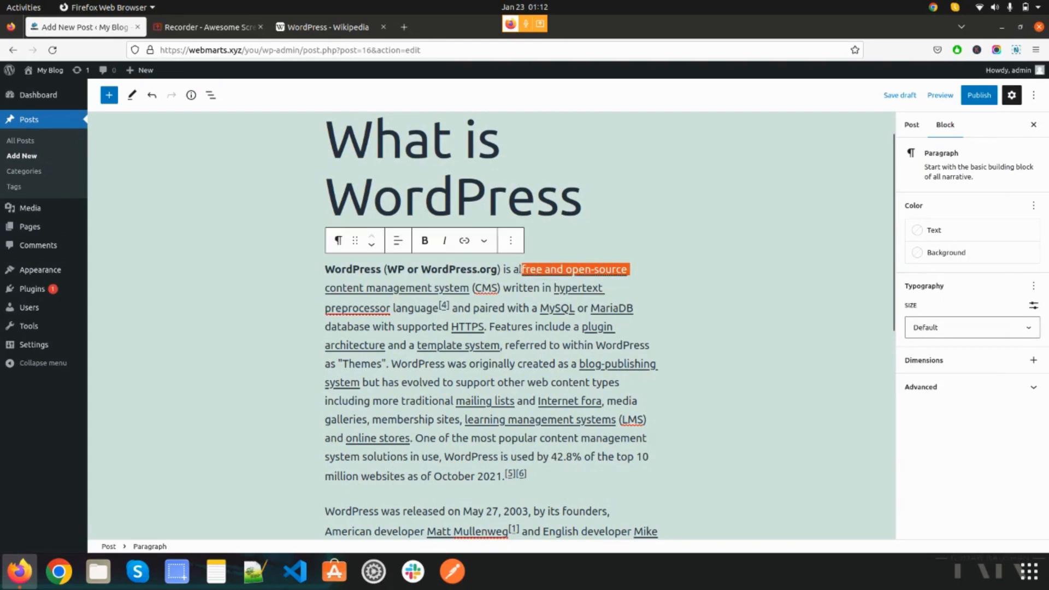
left_click(426, 241)
left_click(445, 241)
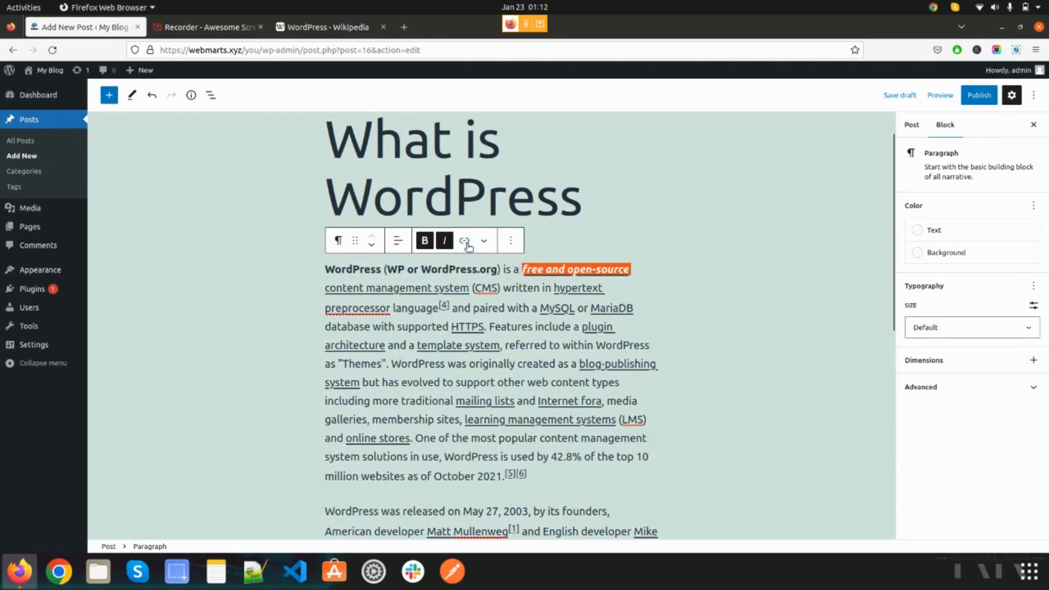
- Look at the link and text alignment options for the phrase "free and open-source", leaving both unchanged
left_click(464, 242)
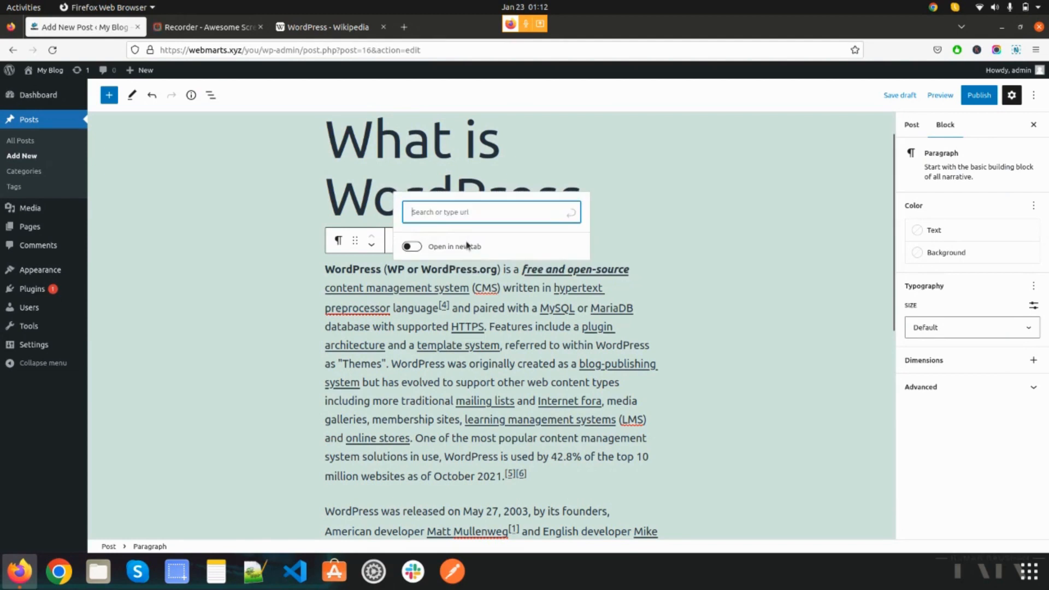
left_click(648, 217)
left_click_drag(632, 270, 526, 271)
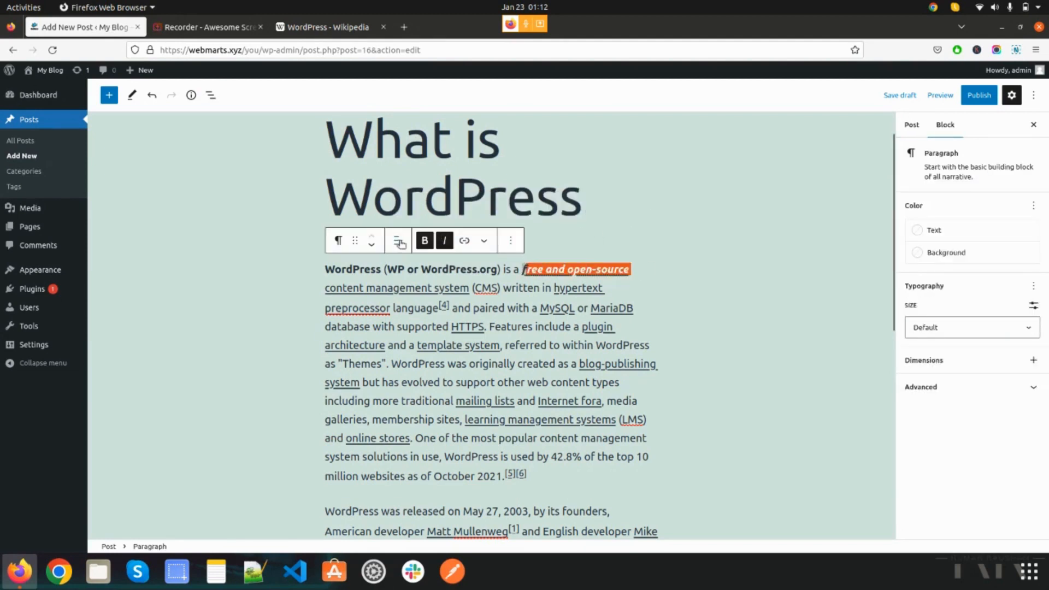
left_click(399, 241)
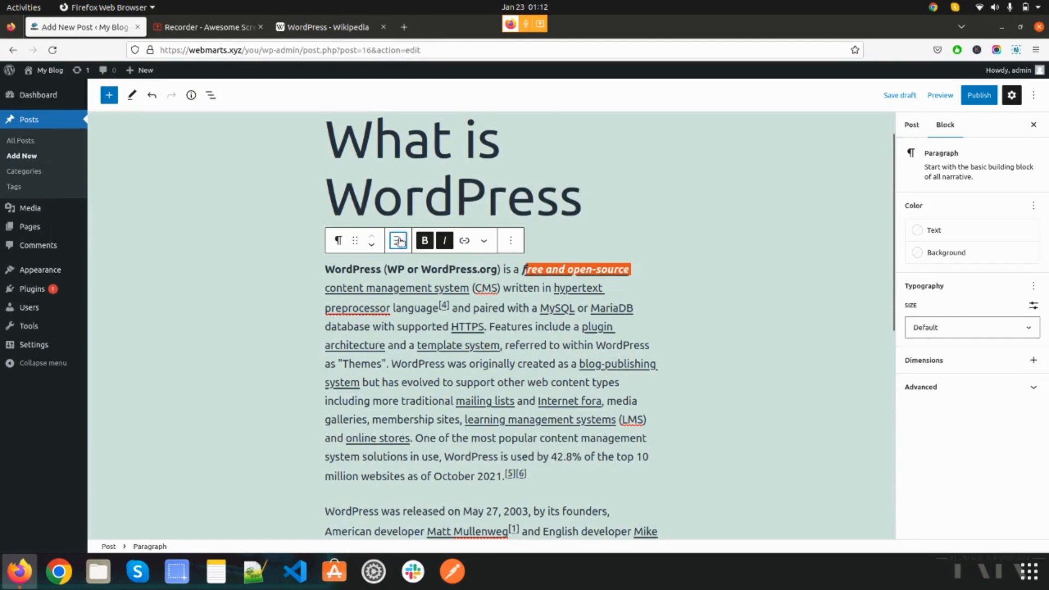
left_click(708, 270)
- Browse the full block library, from the text and media blocks through the design, widget and embed blocks, and close it
scroll(626, 373, "up", 1)
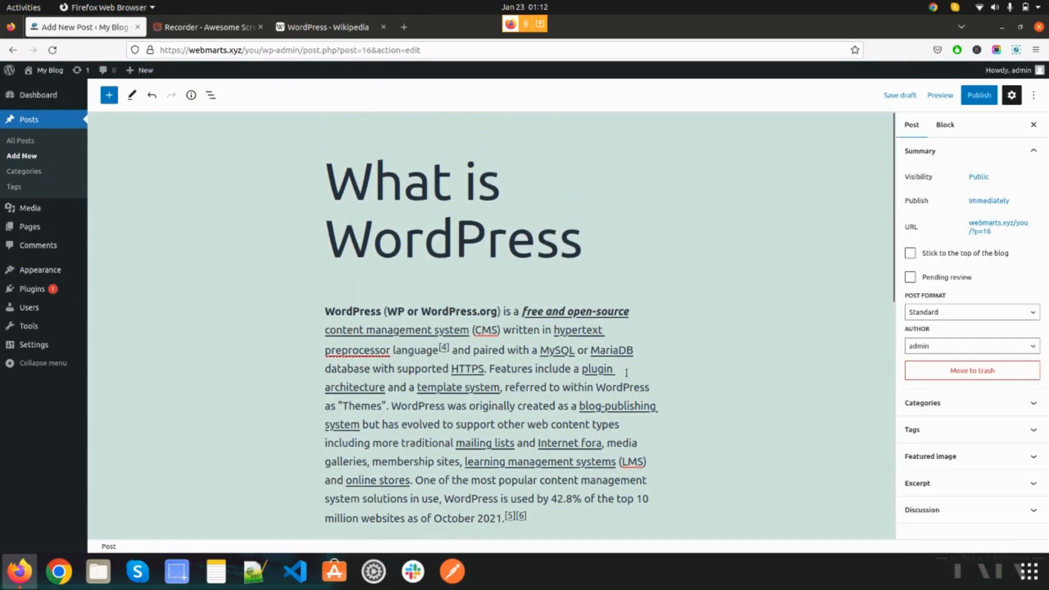
scroll(626, 373, "down", 5)
left_click(651, 314)
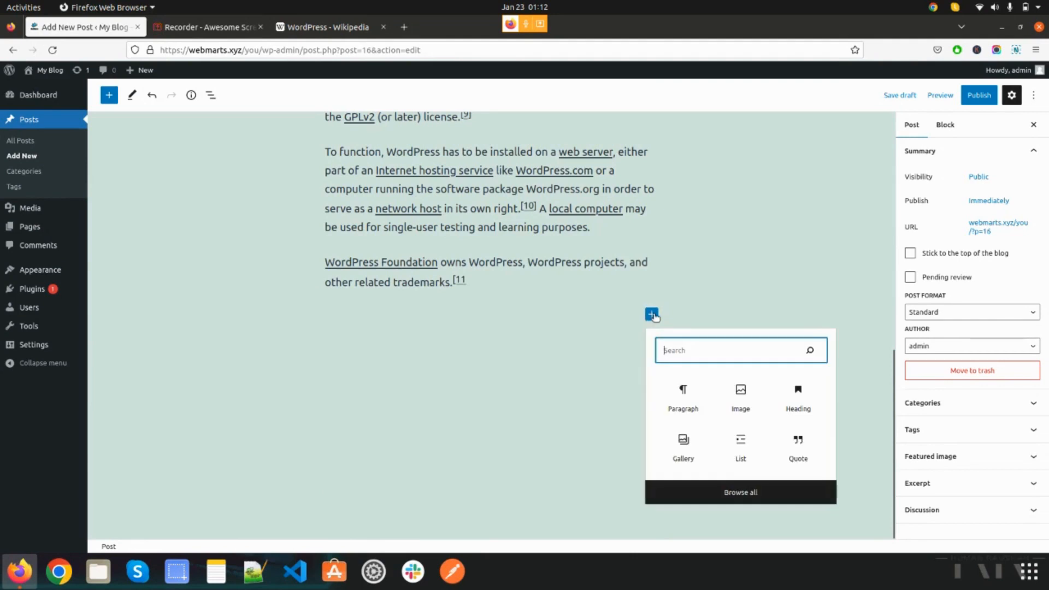
left_click(748, 499)
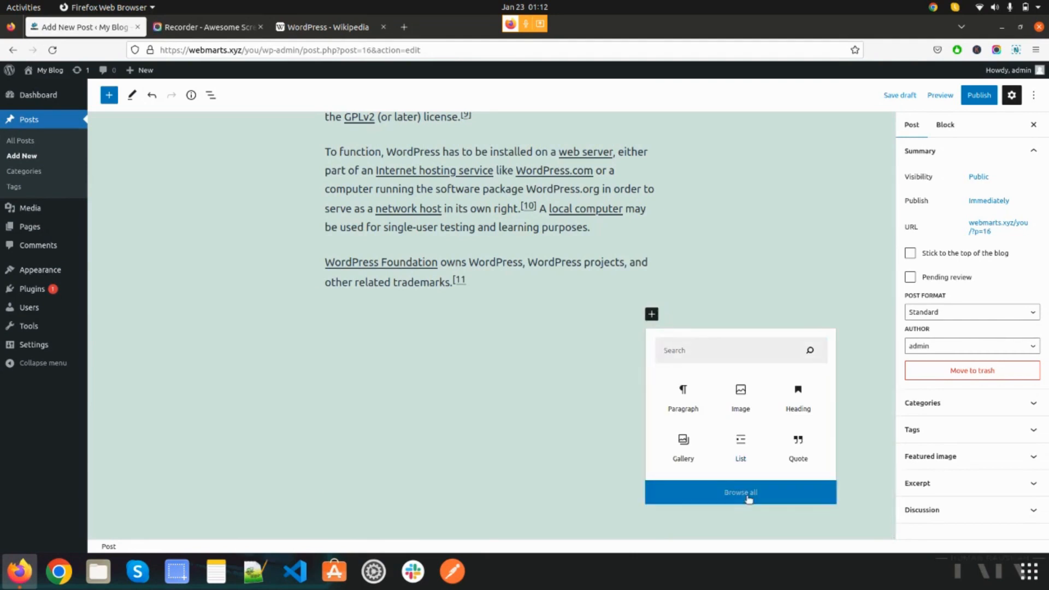
scroll(192, 405, "down", 10)
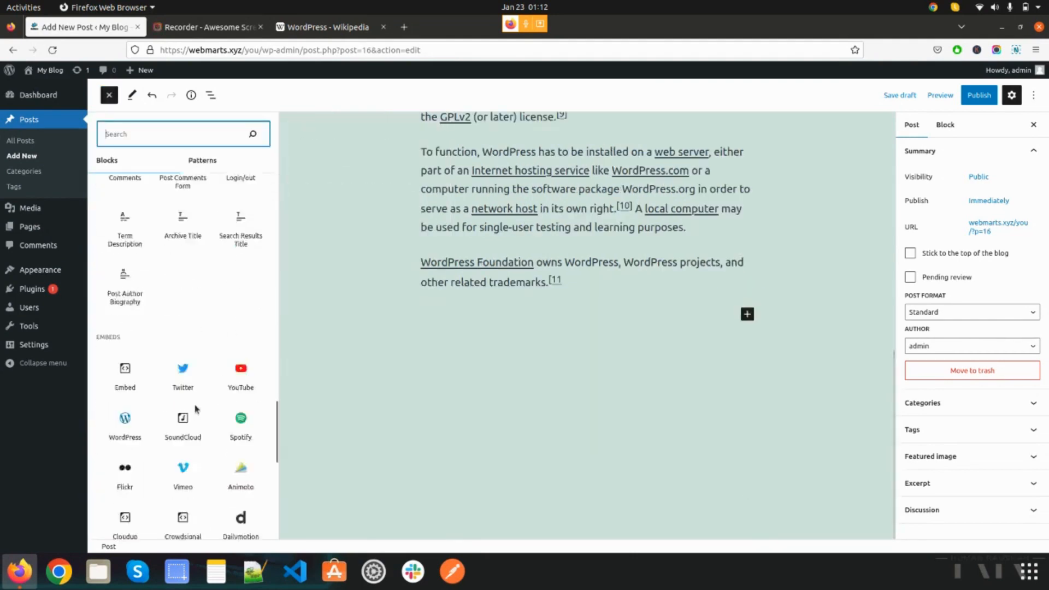
scroll(163, 404, "up", 10)
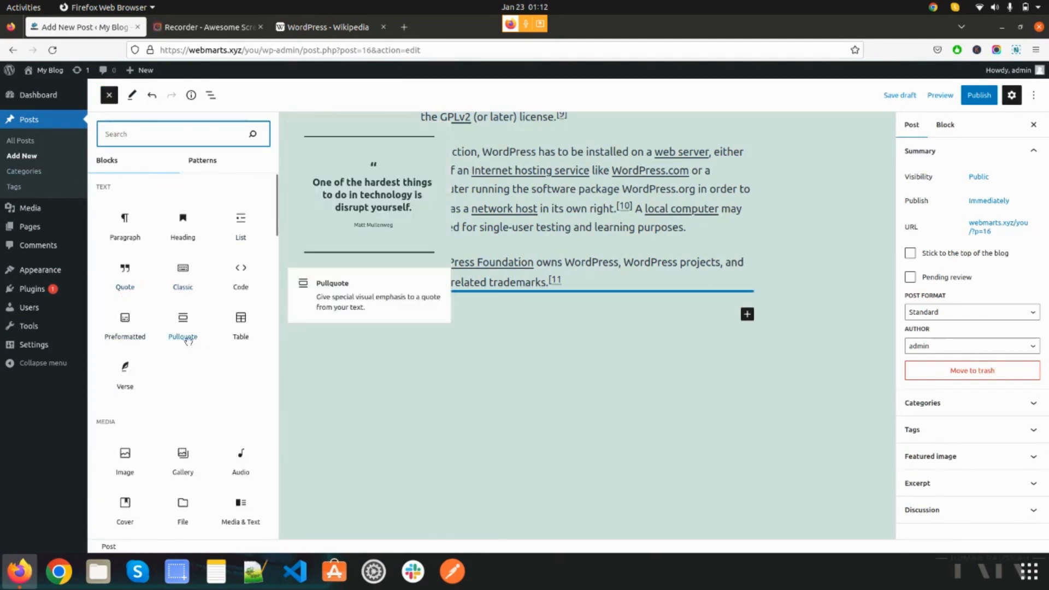
scroll(193, 369, "down", 2)
scroll(194, 369, "down", 6)
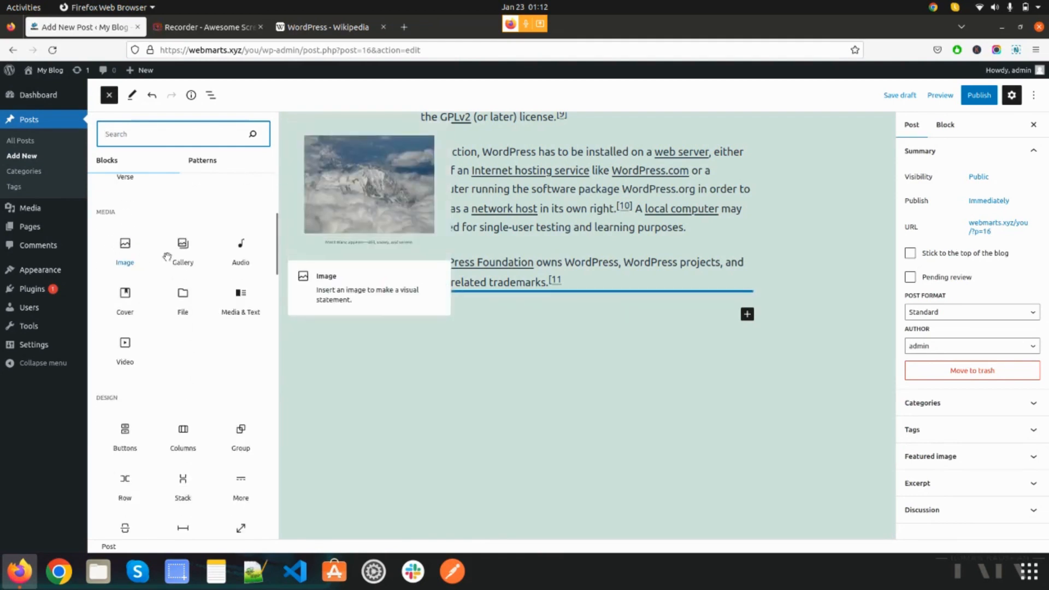
scroll(177, 415, "down", 6)
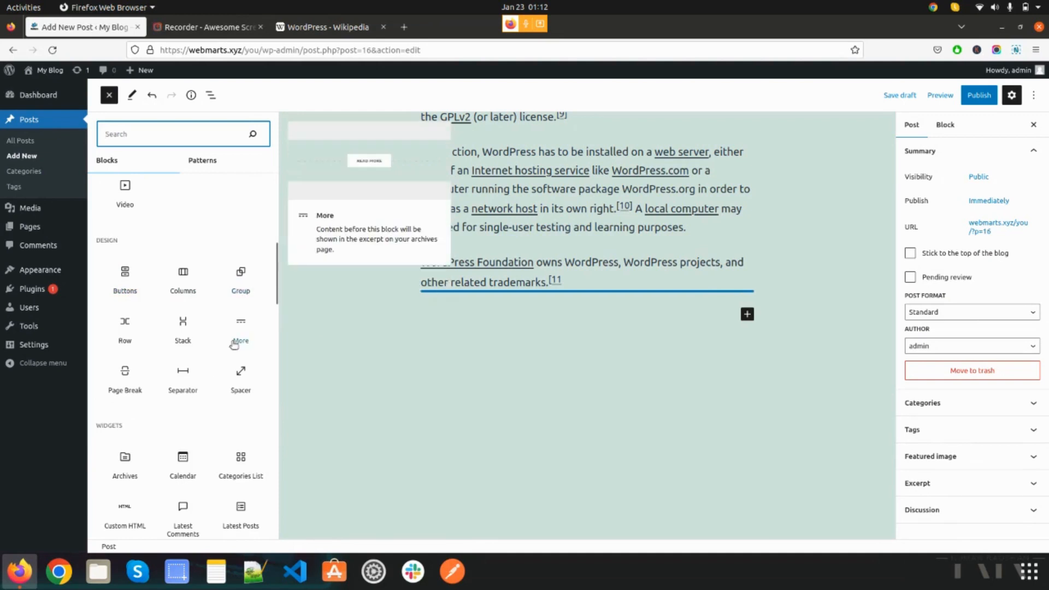
scroll(234, 340, "down", 20)
scroll(178, 389, "down", 15)
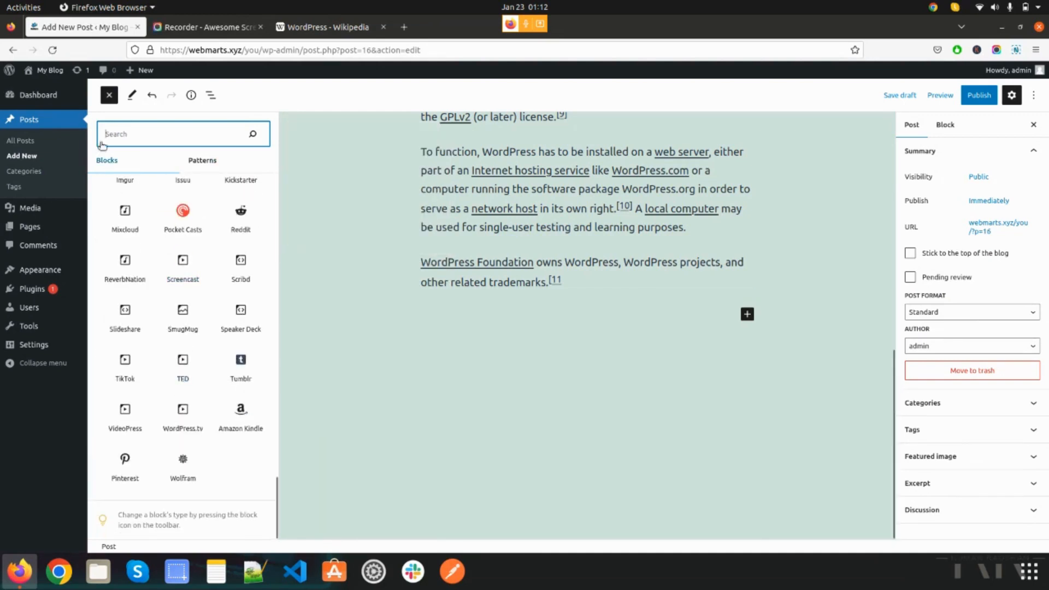
left_click(108, 95)
scroll(547, 381, "up", 20)
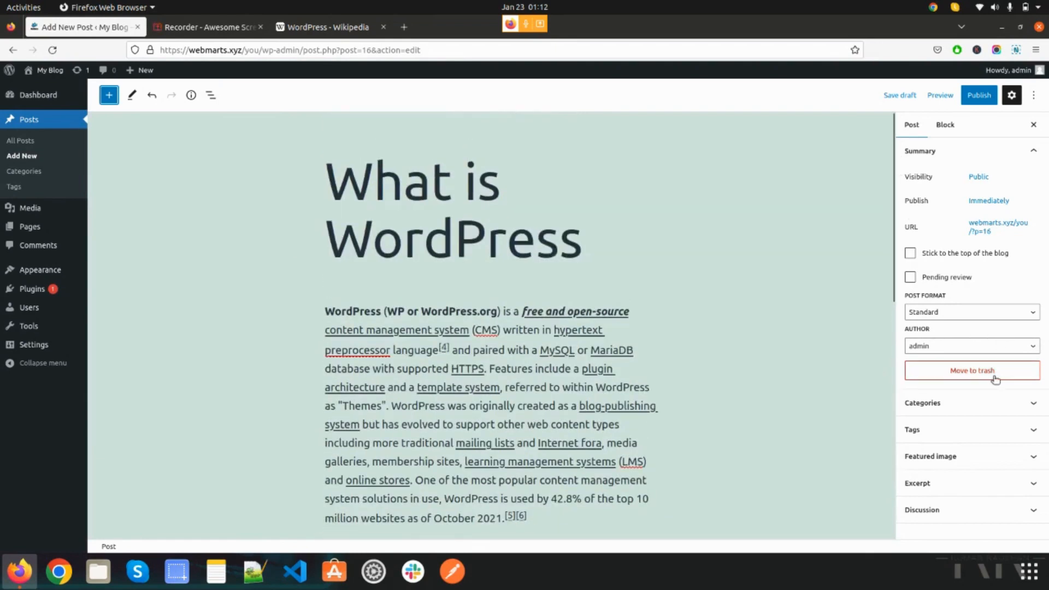
- Assign the existing WordPress category to the post
left_click(951, 408)
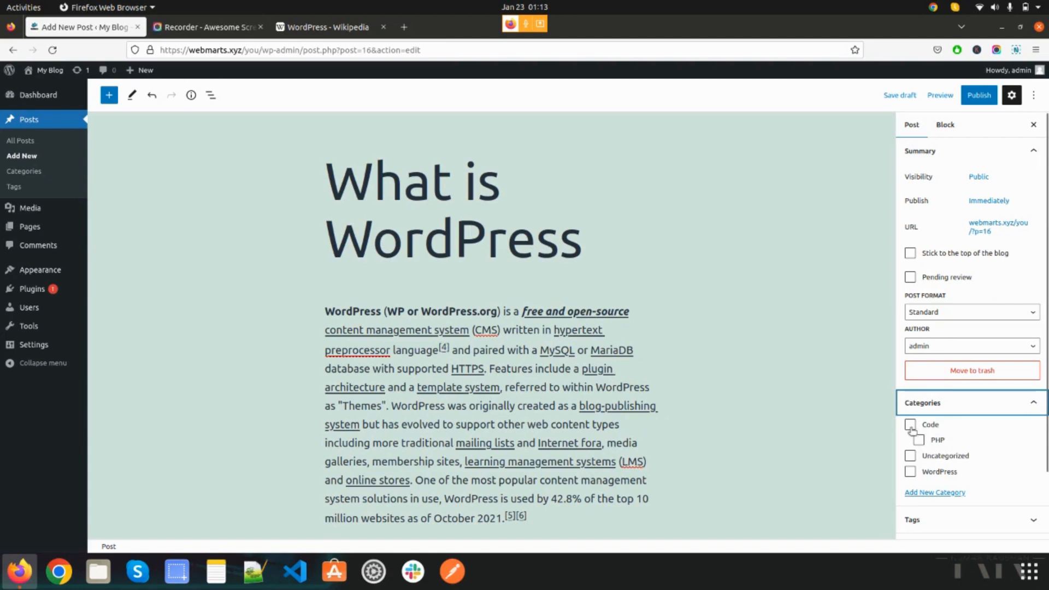
left_click(910, 472)
left_click(910, 472)
left_click(911, 473)
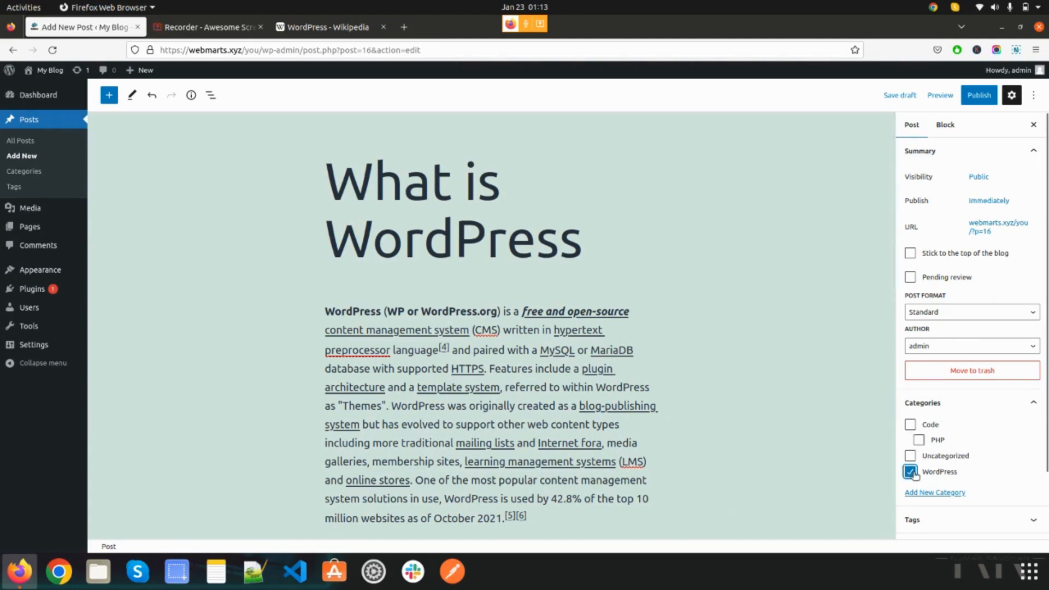
left_click(983, 471)
- Create a new category named CMS without a parent from within the post settings
left_click(940, 493)
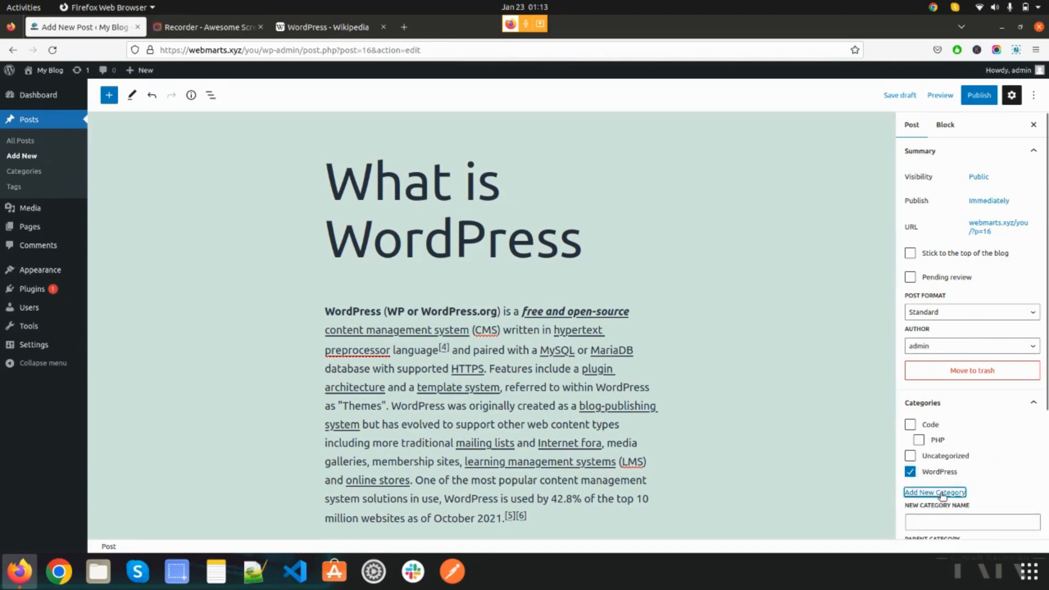
scroll(988, 464, "down", 3)
left_click(991, 415)
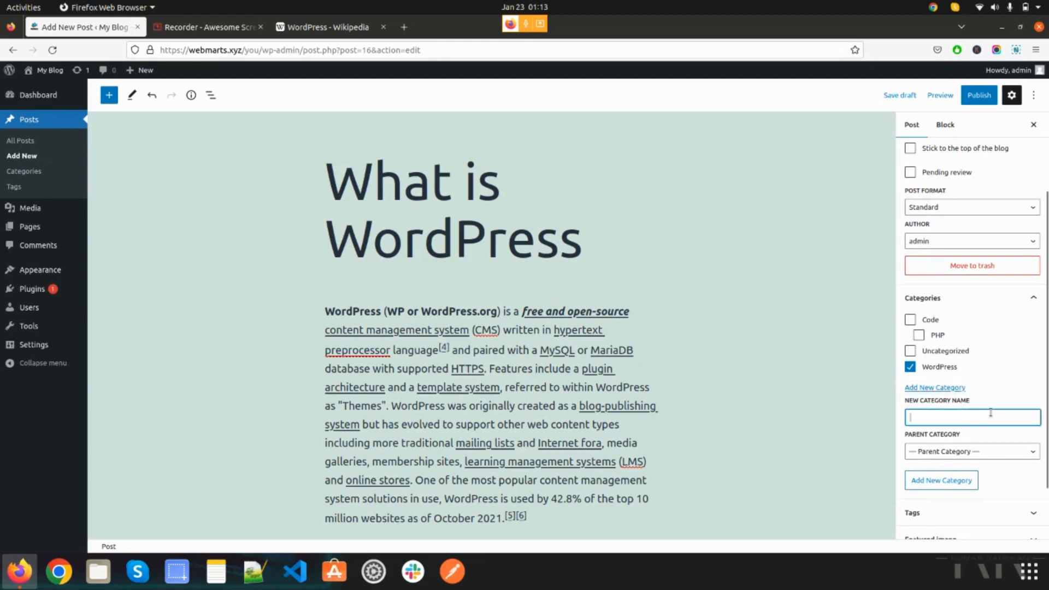
type("CMS")
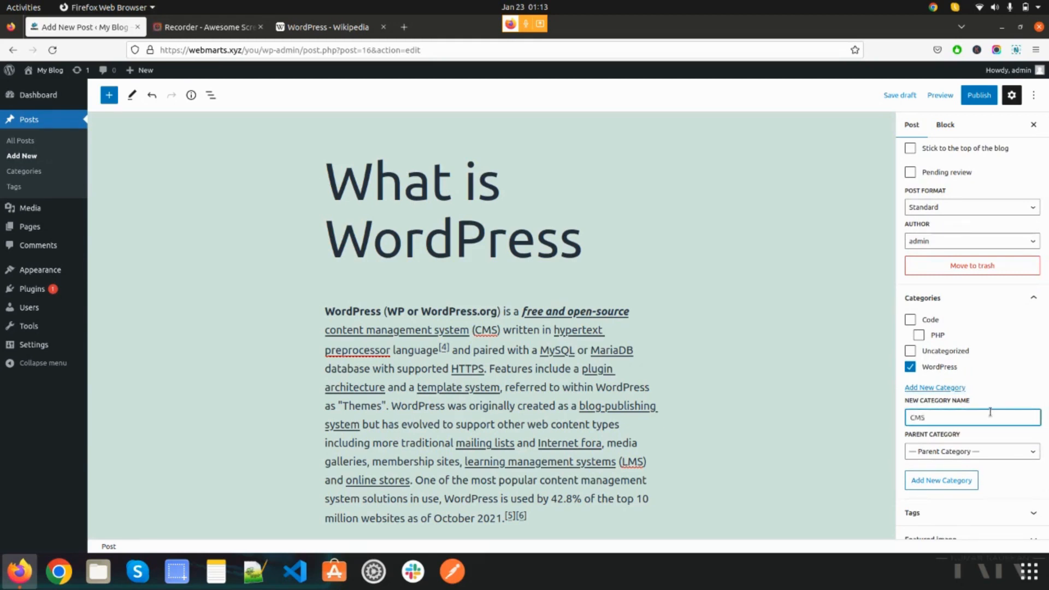
left_click(944, 484)
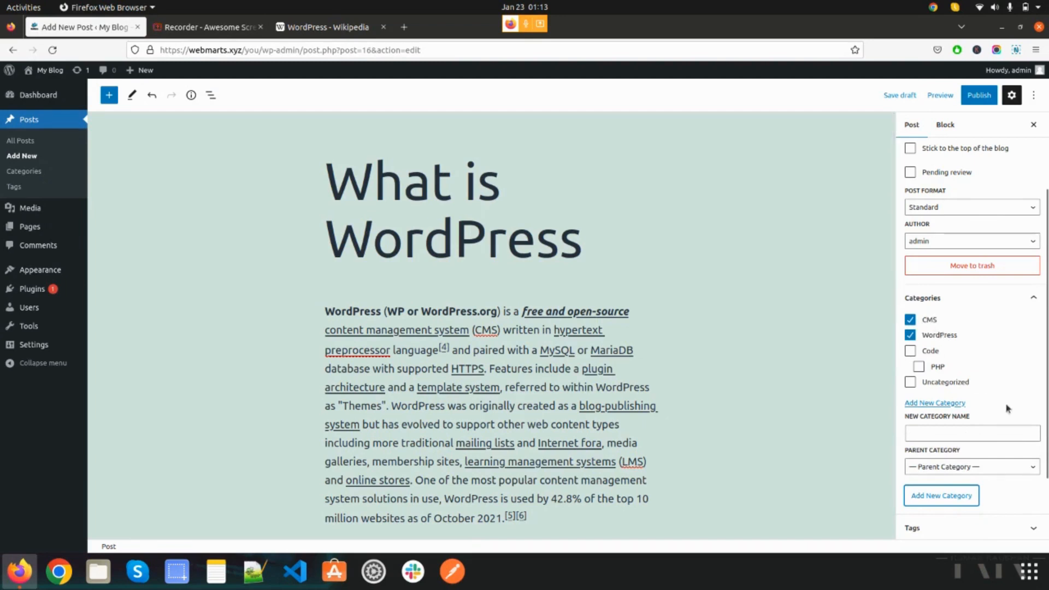
- Add the existing tags CMS and WordPress to the post
scroll(994, 388, "down", 3)
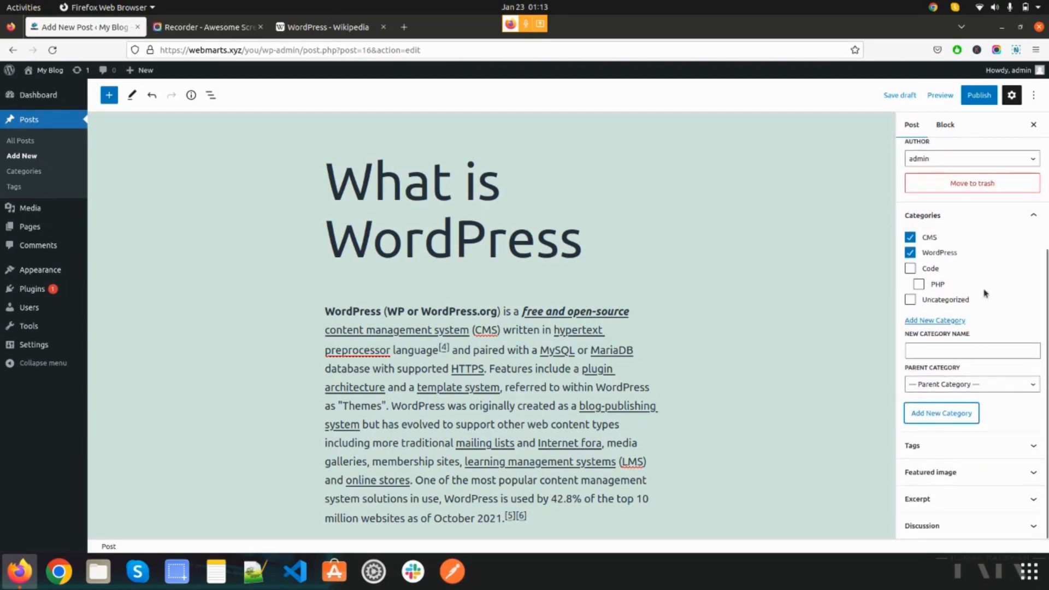
left_click(1003, 452)
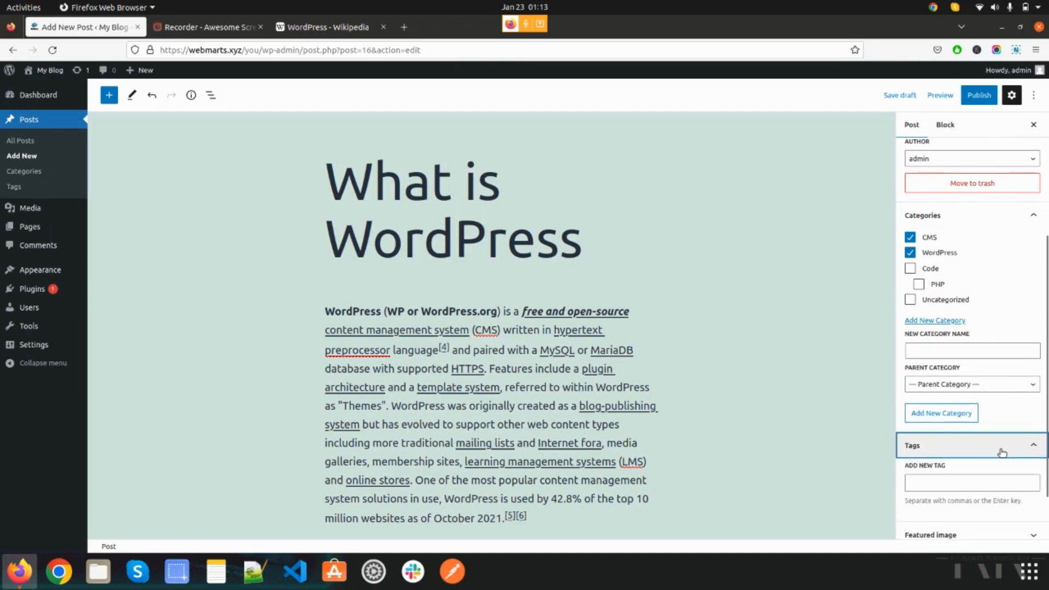
left_click(989, 478)
scroll(992, 478, "down", 1)
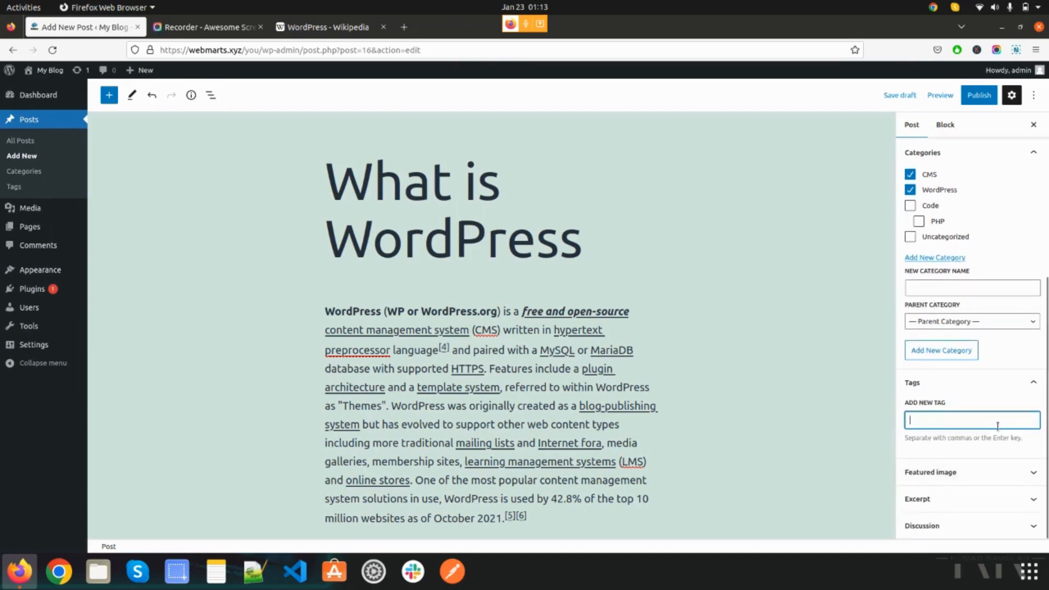
type("cm")
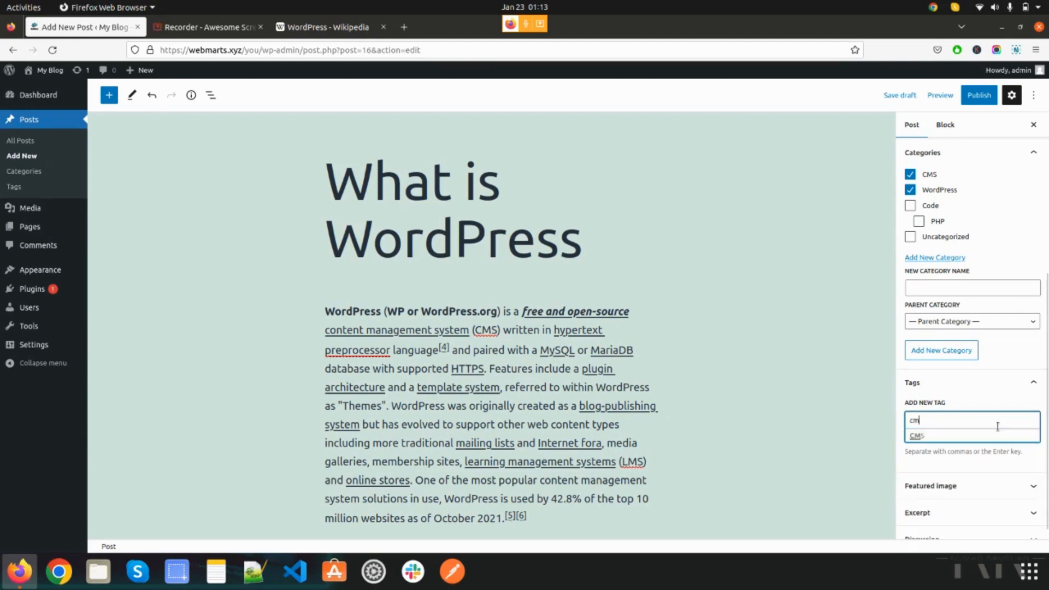
key("Down")
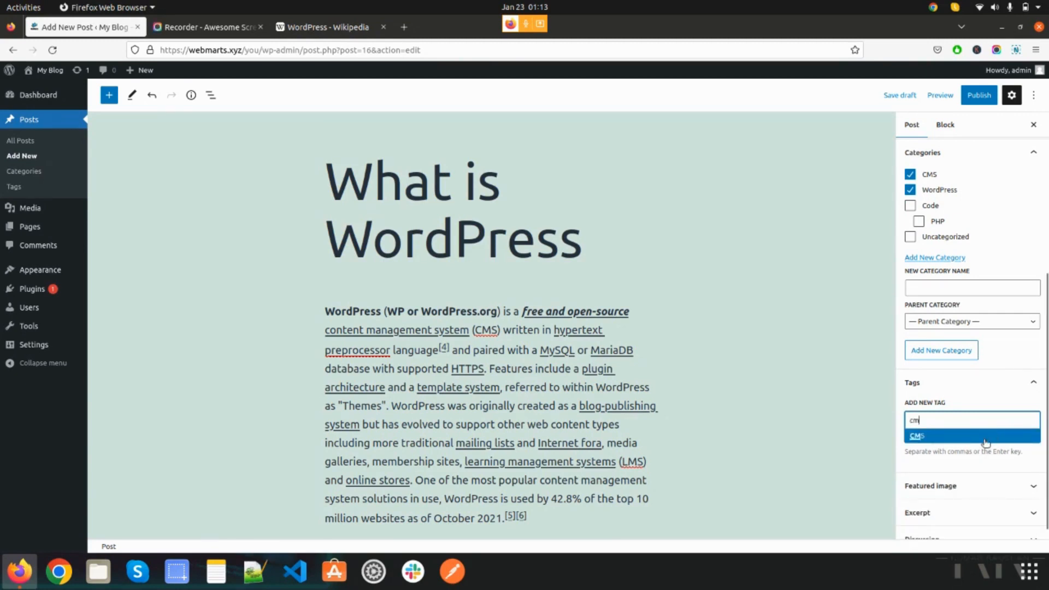
left_click(986, 440)
type("wor")
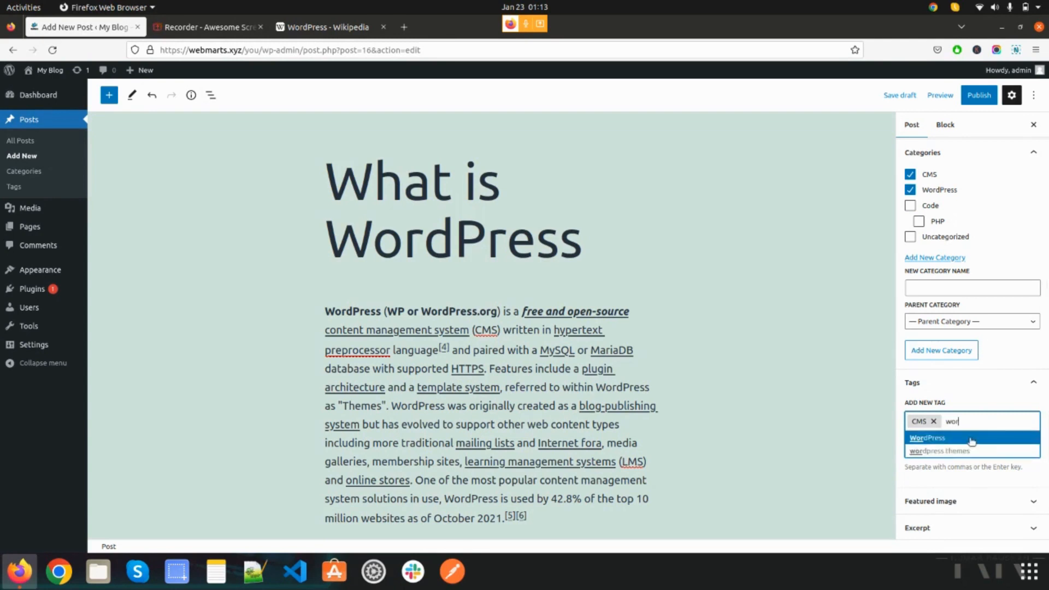
left_click(971, 440)
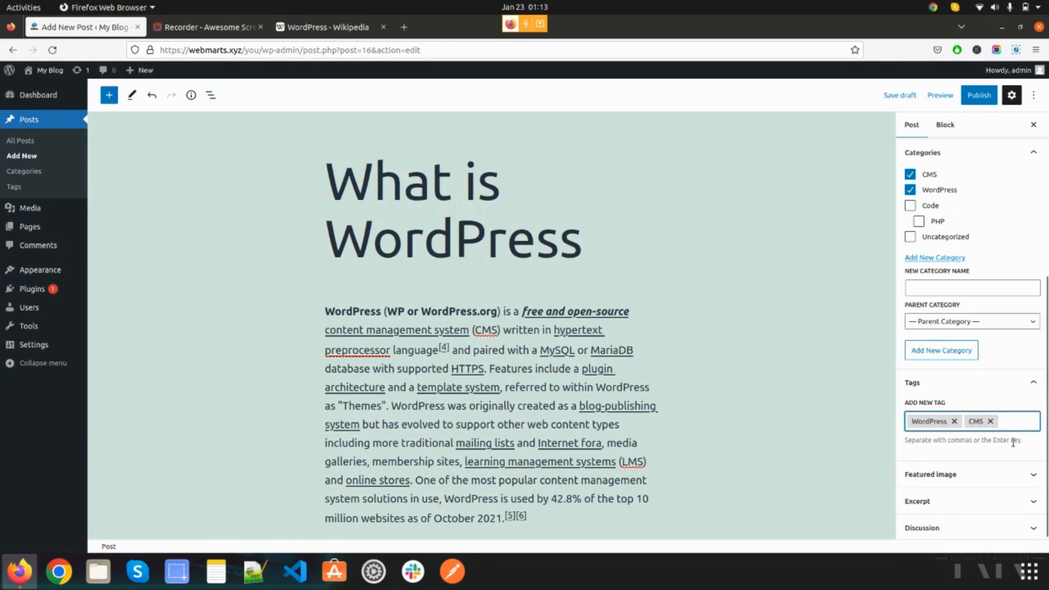
- Expand the post's featured image, discussion and excerpt settings and look through them
left_click(992, 474)
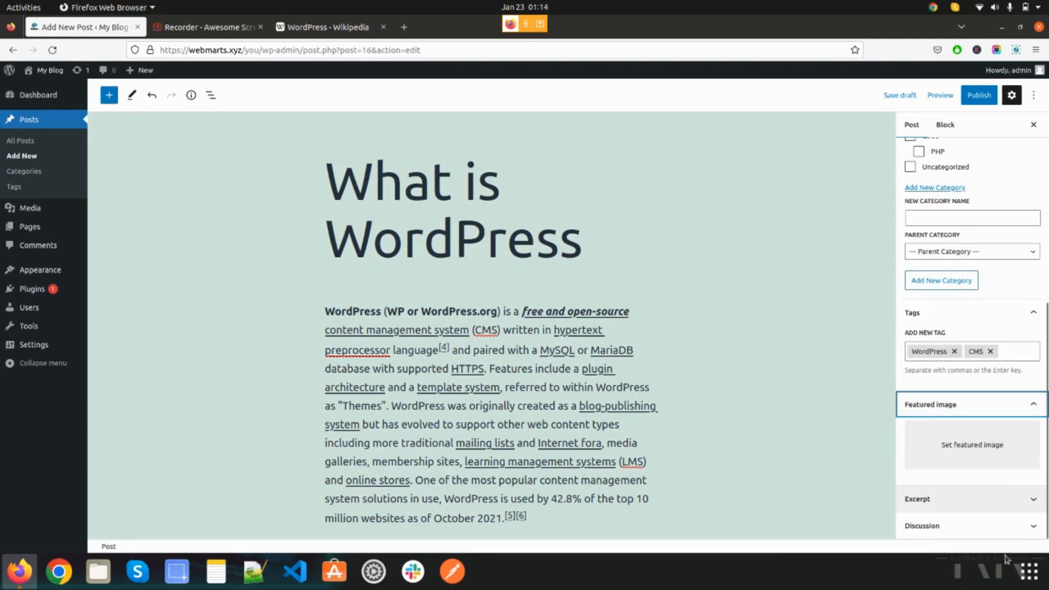
left_click(1007, 525)
left_click(1009, 449)
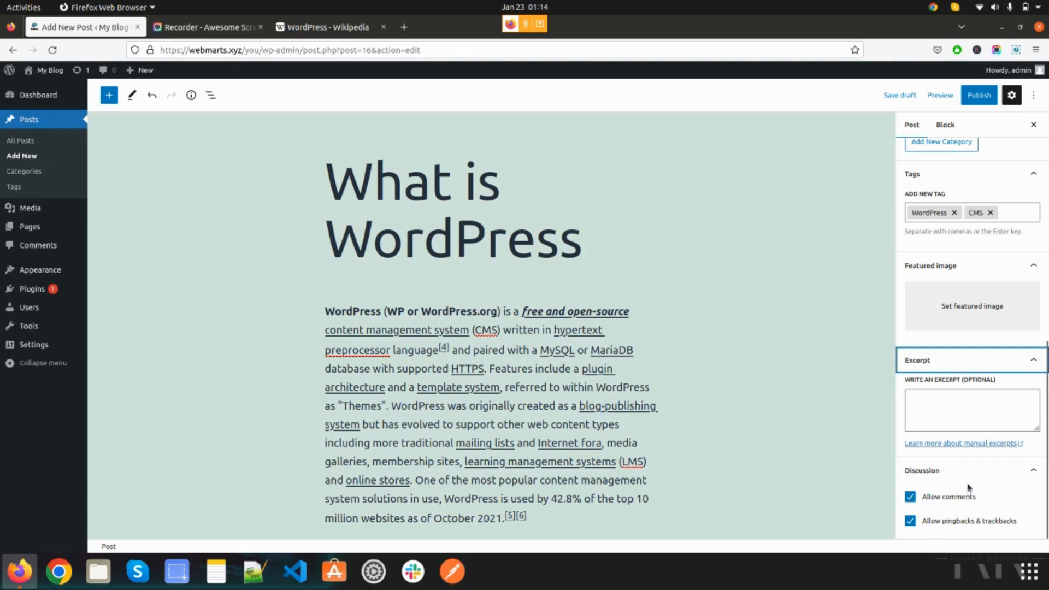
scroll(970, 481, "up", 5)
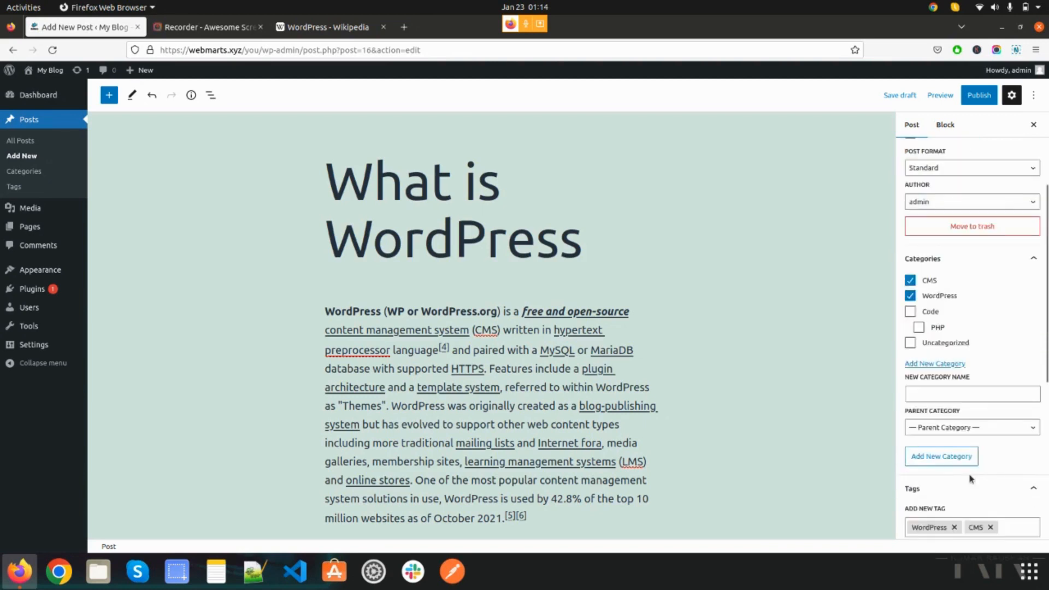
scroll(970, 479, "down", 5)
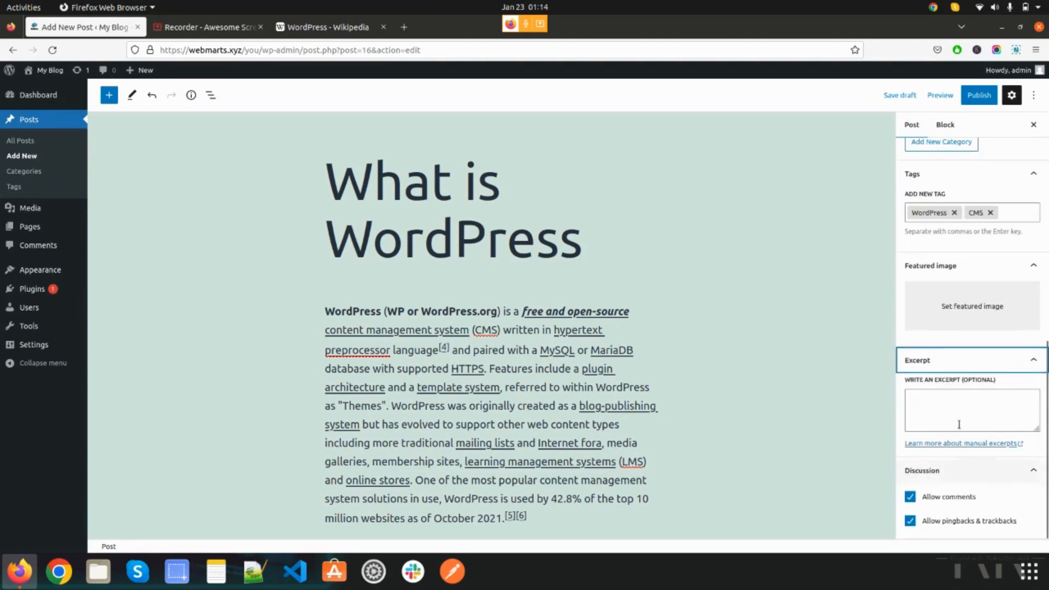
scroll(958, 425, "up", 10)
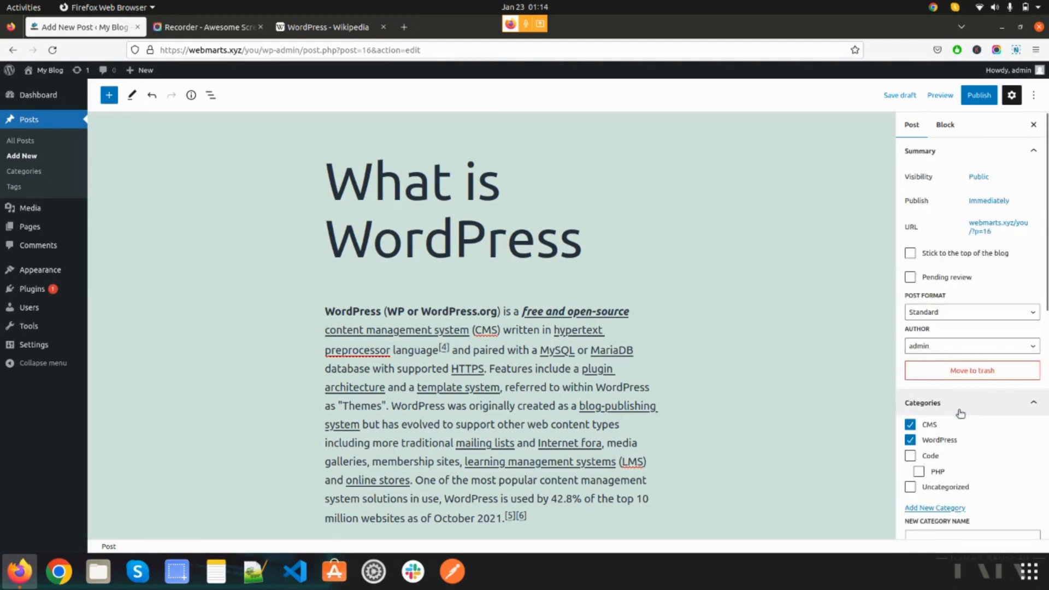
- Look at the available post formats and authors for the post without choosing another one
left_click(988, 320)
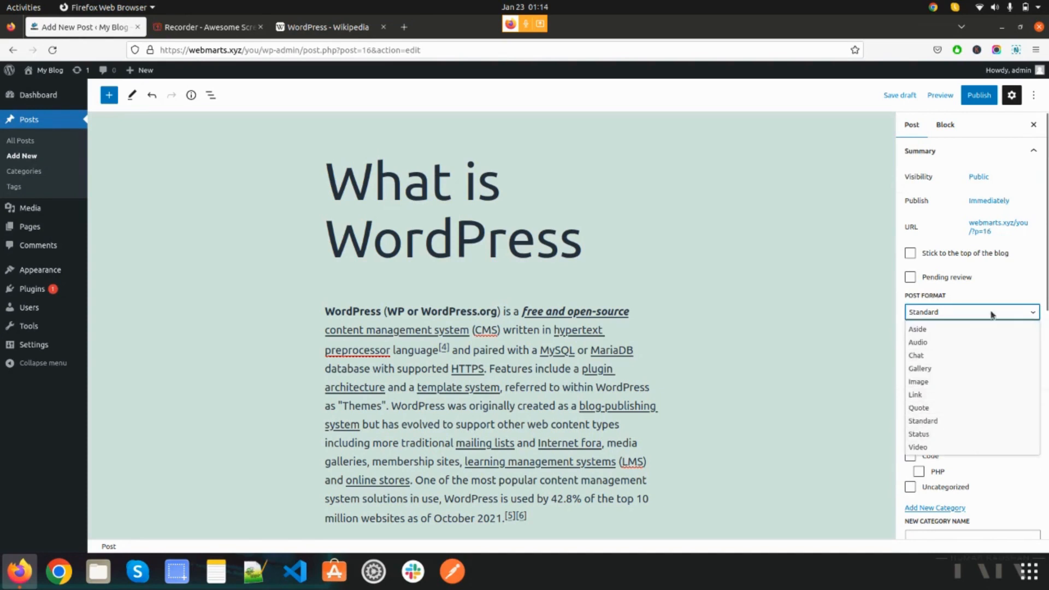
left_click(1020, 311)
left_click(989, 347)
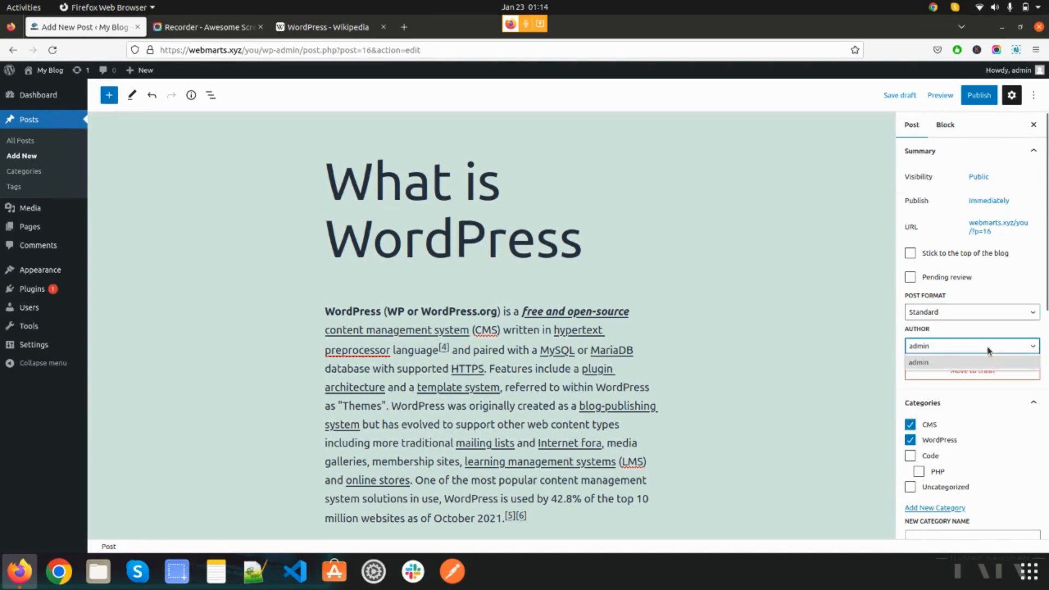
left_click(1023, 277)
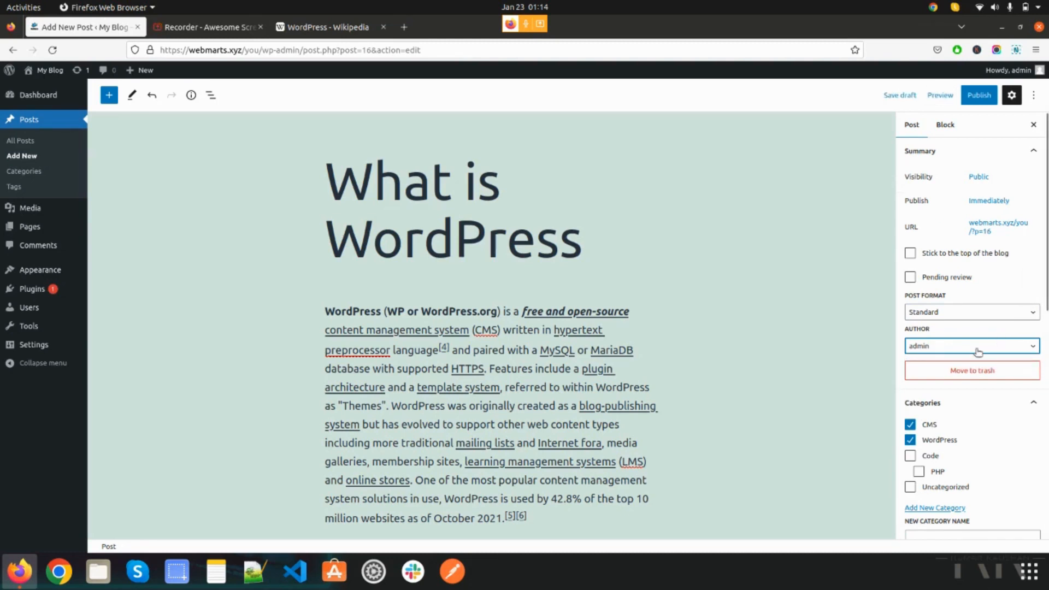
left_click(1010, 285)
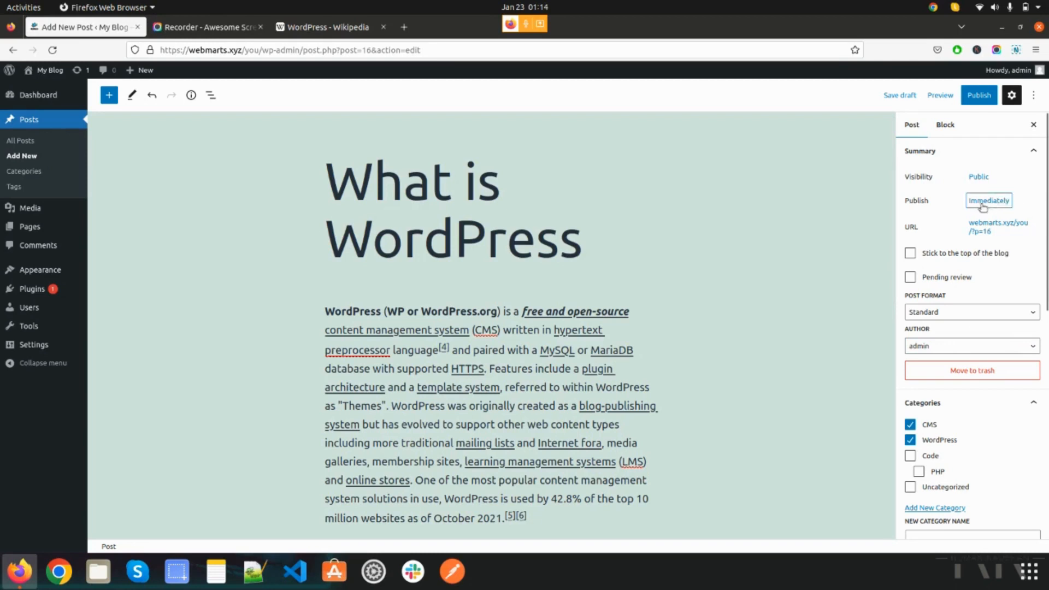
- View the post's URL details and its publish date and time options, closing each without changes
left_click(1003, 232)
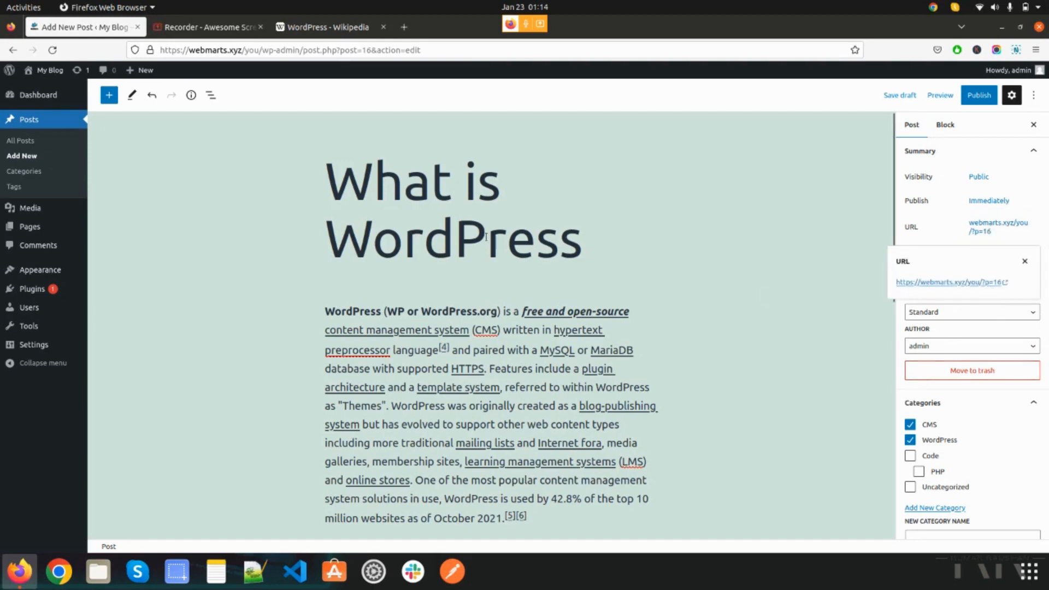
left_click(1023, 262)
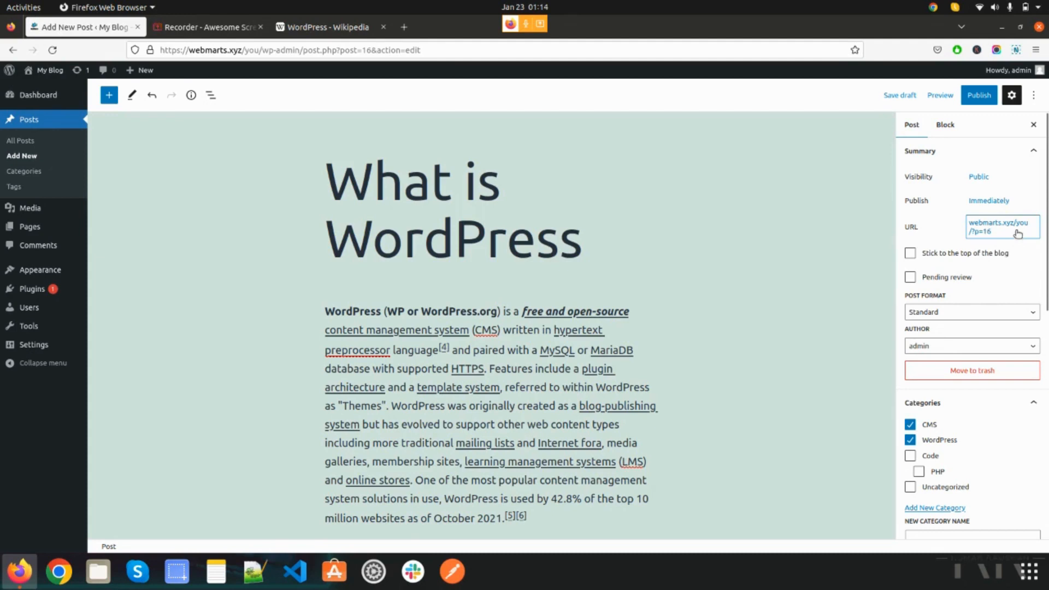
left_click(951, 219)
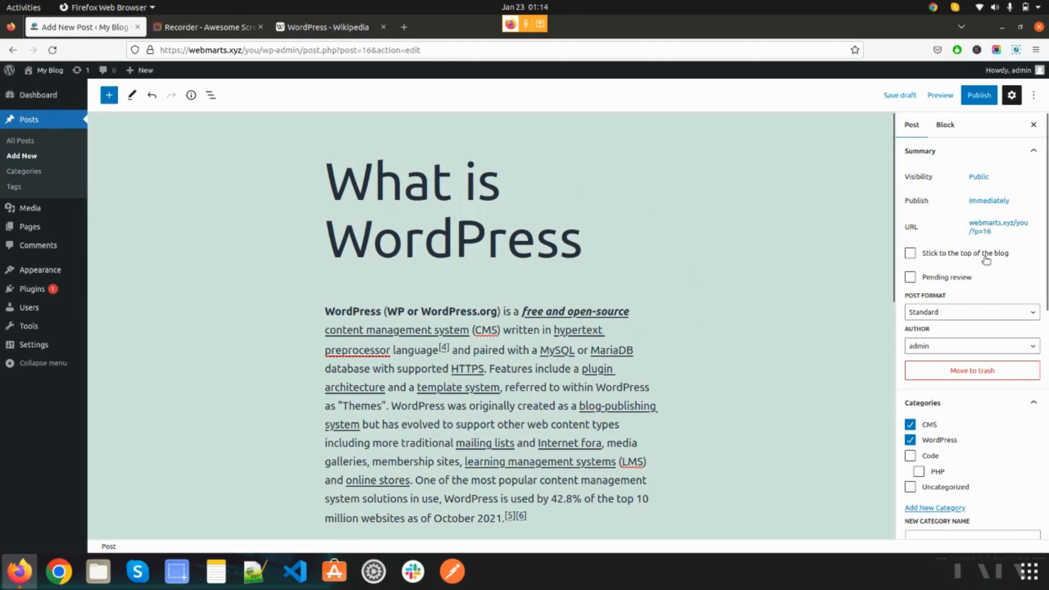
left_click(999, 201)
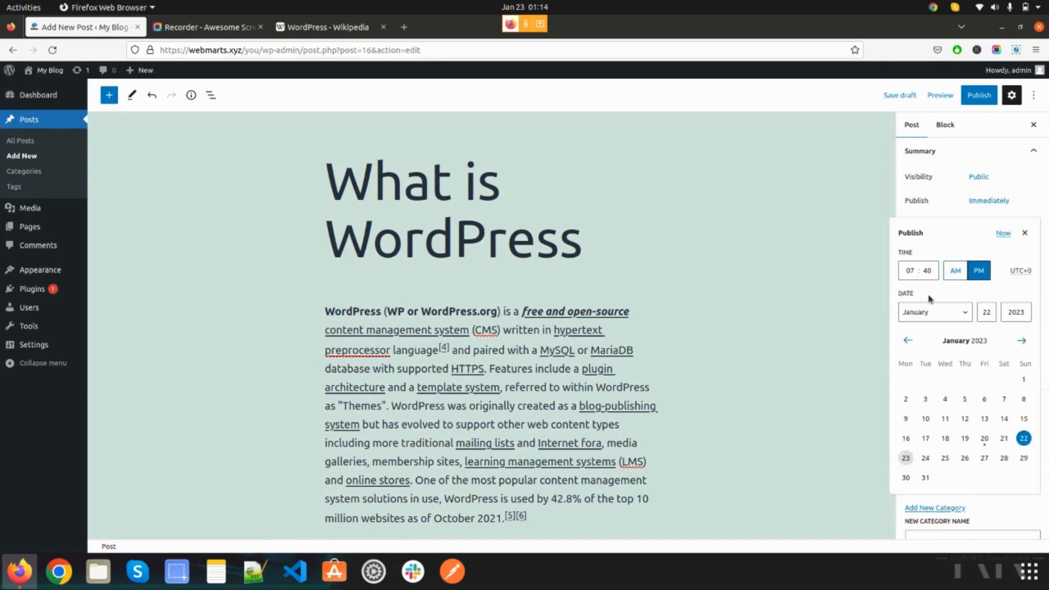
left_click(1025, 235)
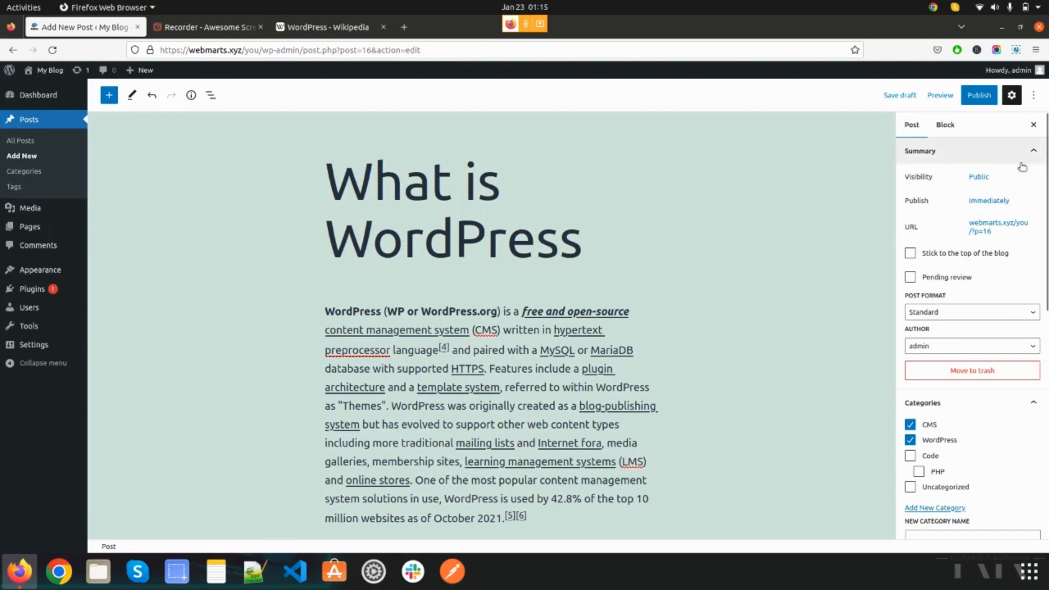
- Set the post's visibility to Password protected and enter a post password
left_click(978, 178)
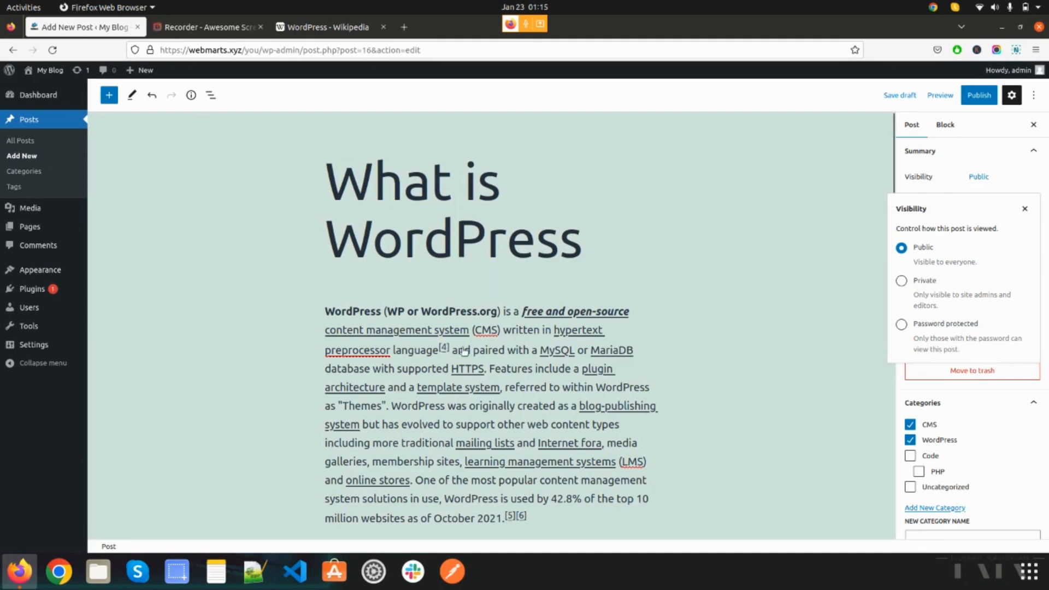
left_click(901, 324)
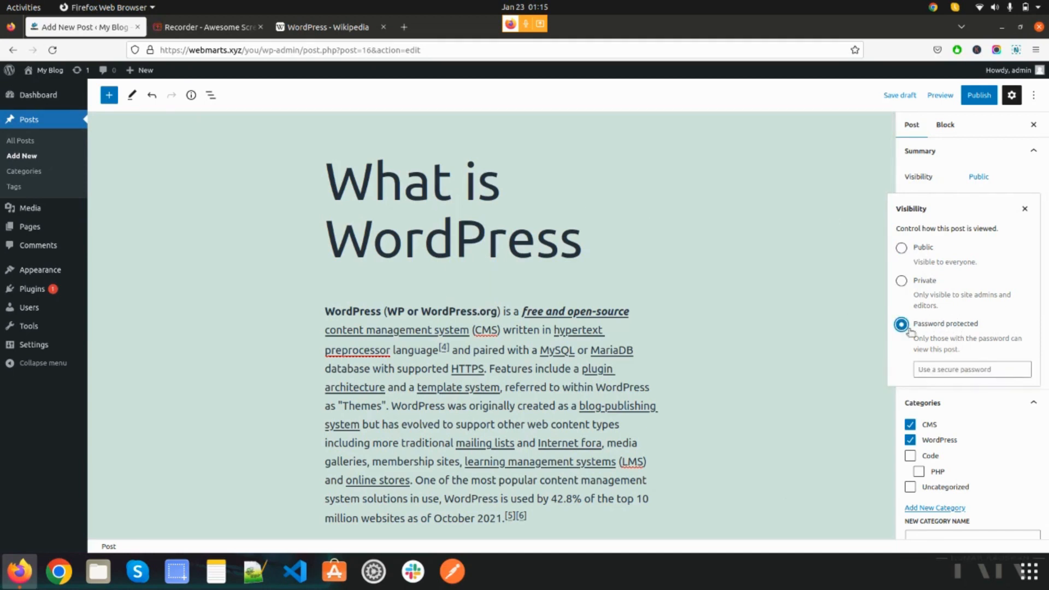
left_click(944, 370)
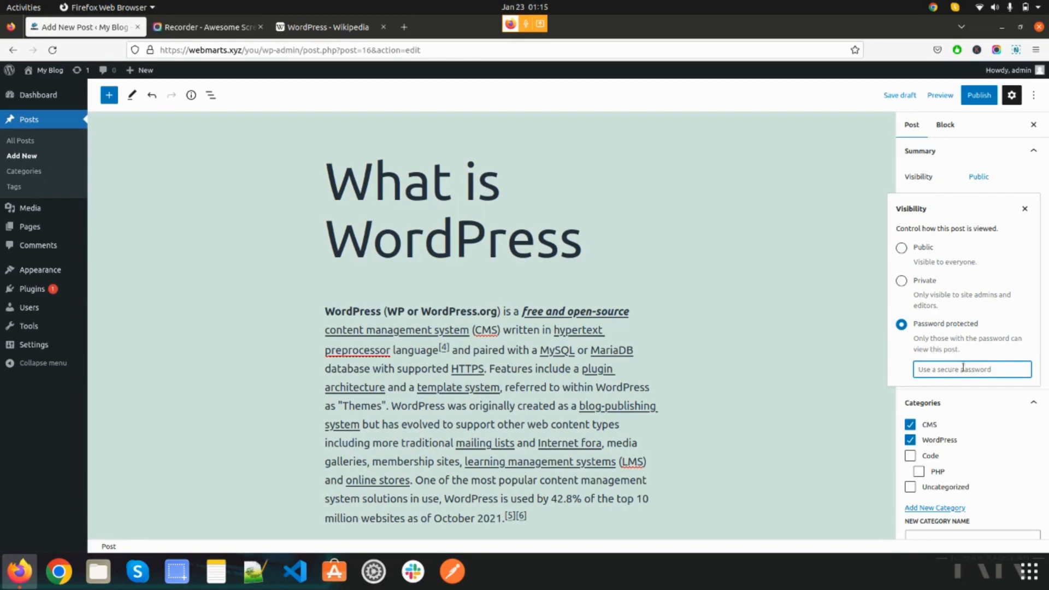
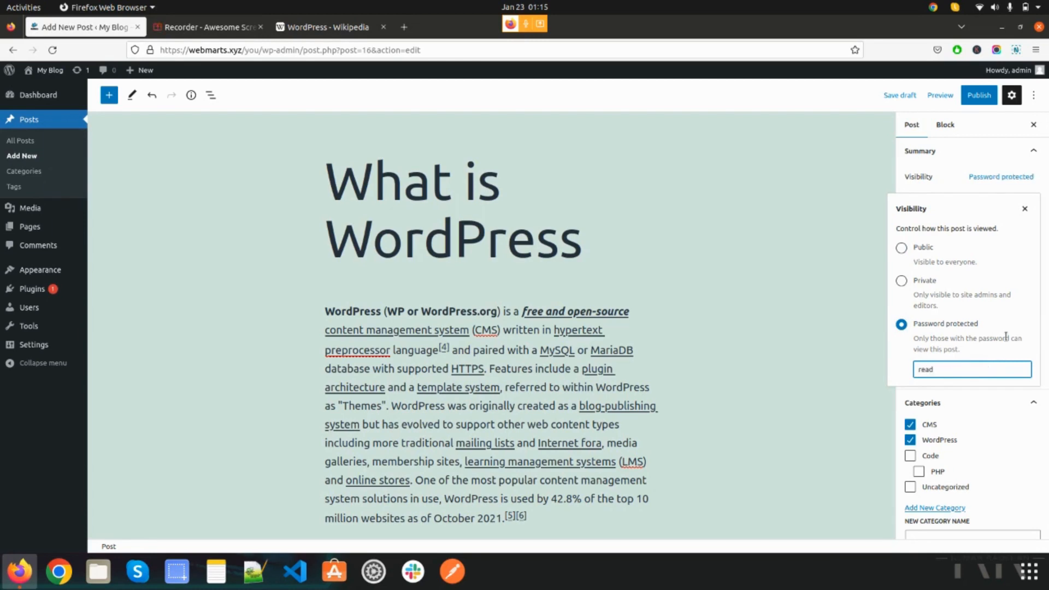
left_click(1024, 210)
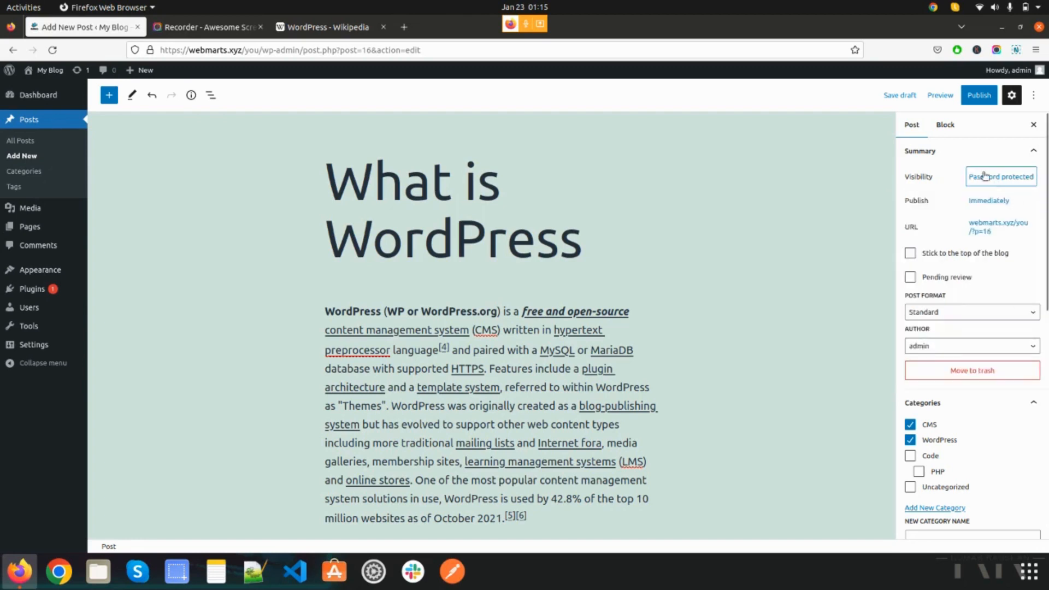
- Publish the "What is WordPress" post, confirming the pre-publish check, and open the published post in its own tab
left_click(978, 98)
left_click(950, 100)
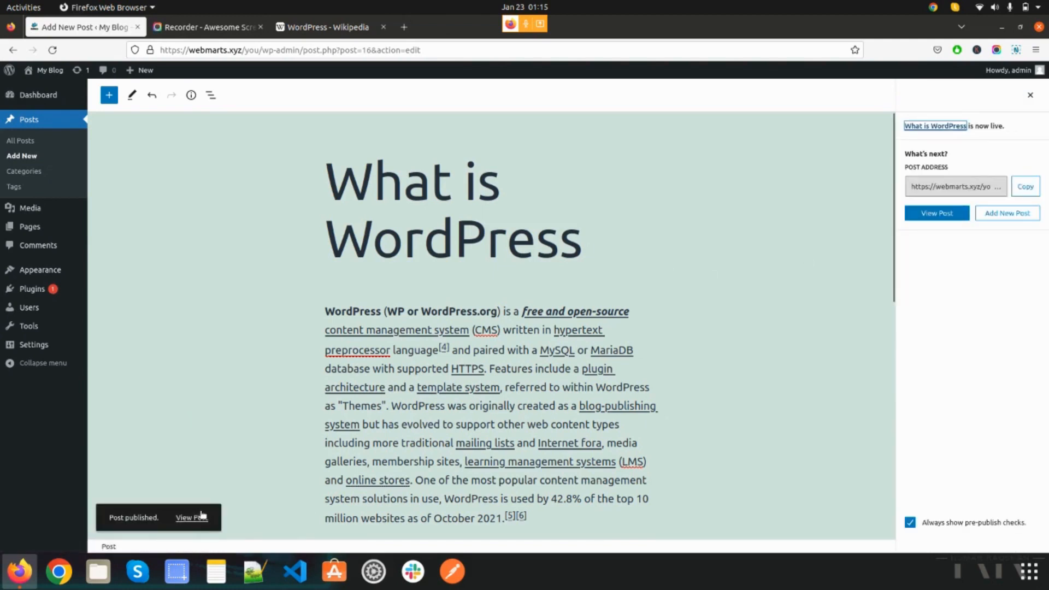
left_click(201, 517)
left_click(213, 28)
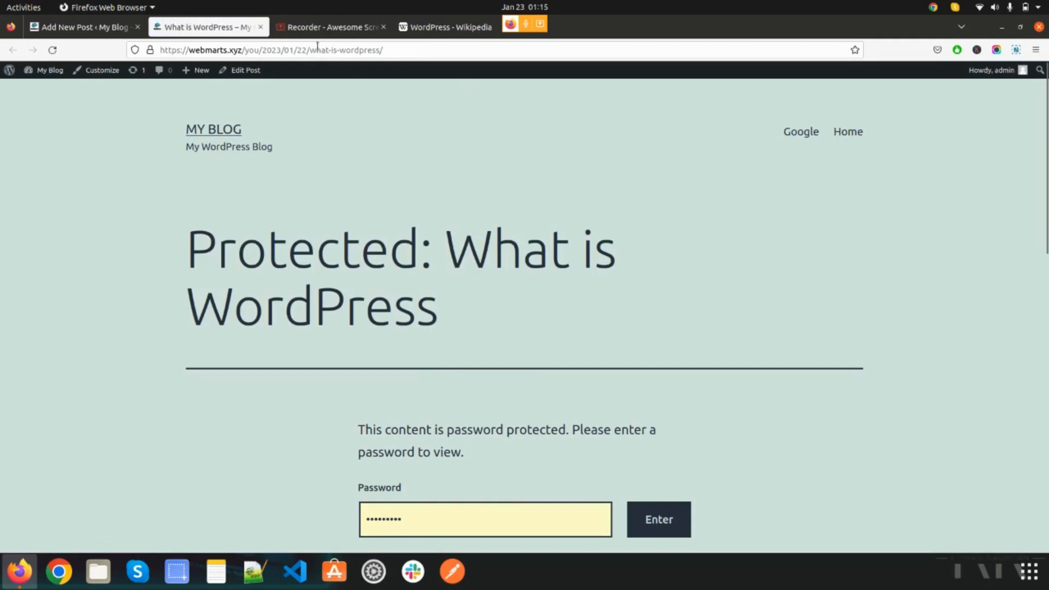
- Look over the published post's web address and its password-protected page
left_click_drag(316, 48, 153, 47)
left_click(352, 48)
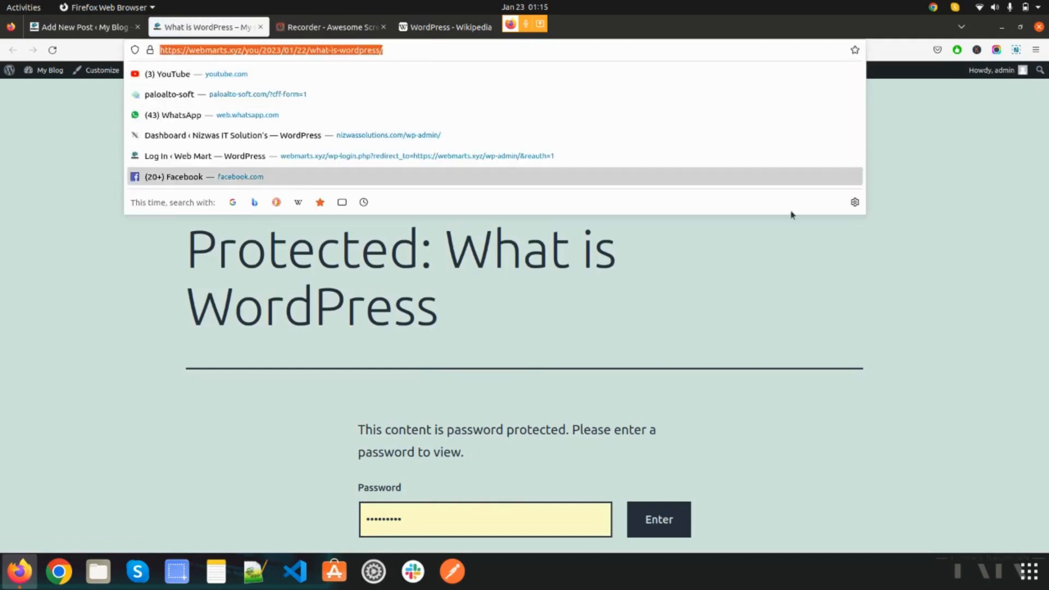
left_click(949, 218)
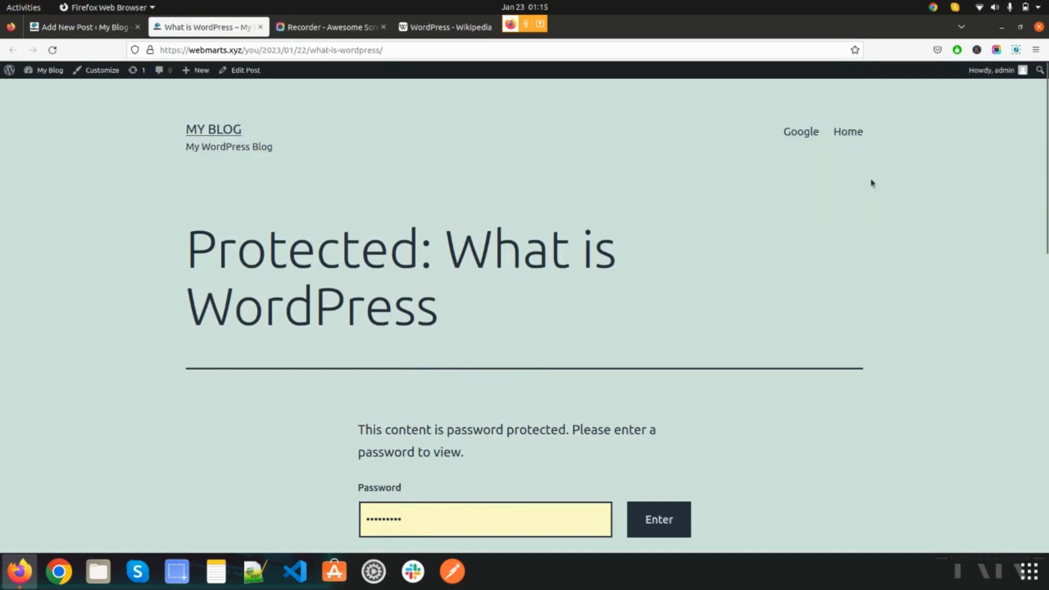
scroll(837, 369, "down", 5)
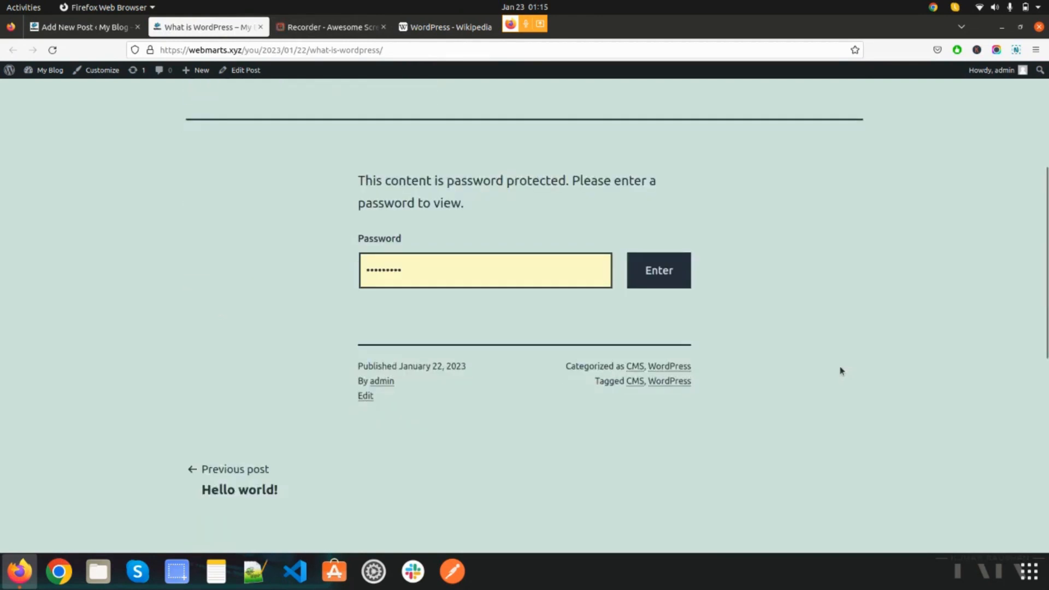
scroll(838, 360, "up", 5)
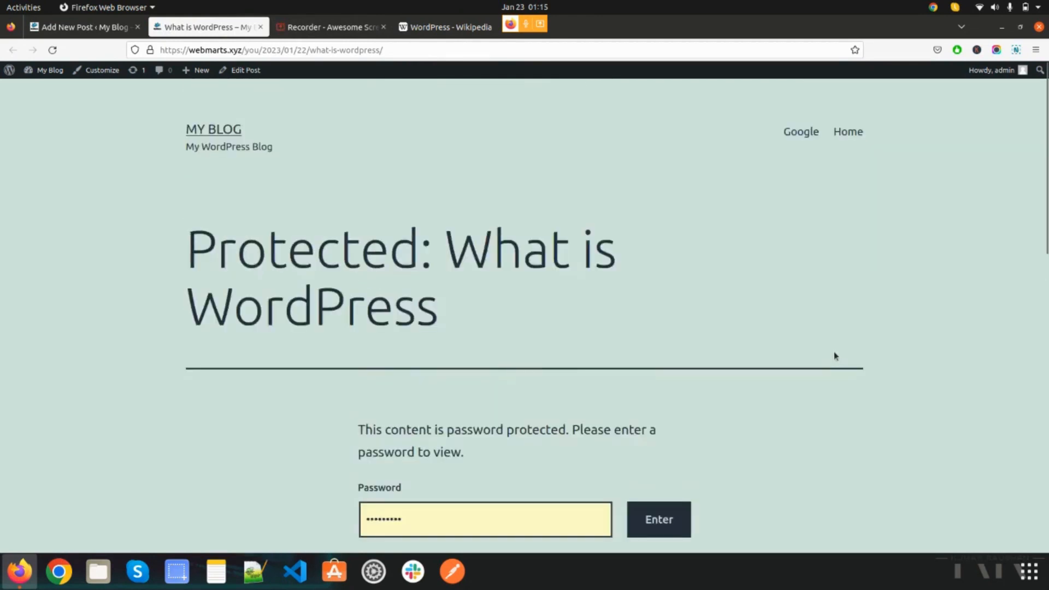
scroll(834, 356, "down", 10)
- Copy the published post's address and load it in a new private browser window
left_click(473, 45)
key("ctrl+c")
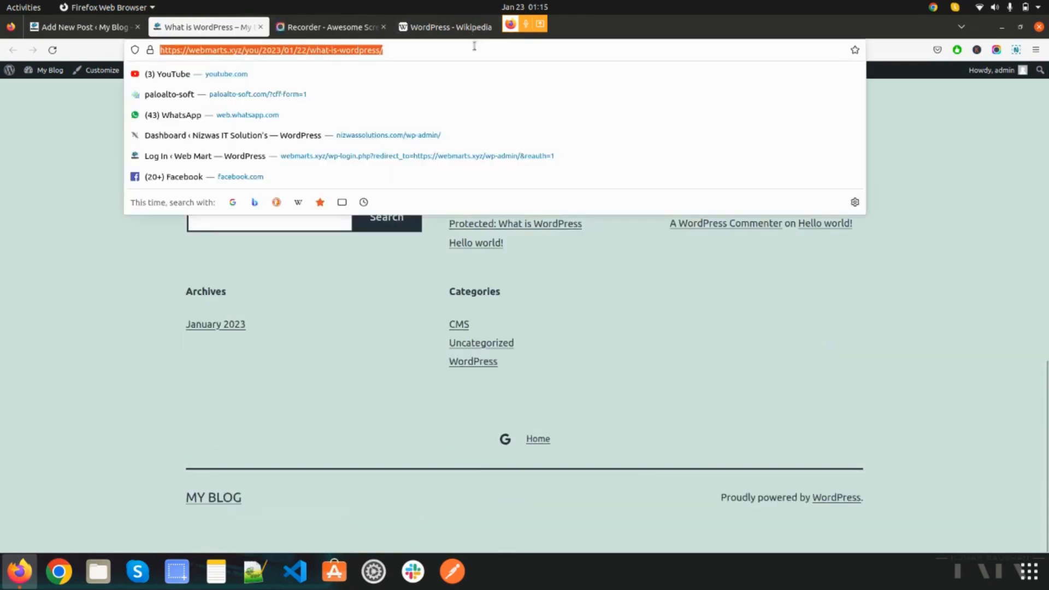
left_click(1035, 49)
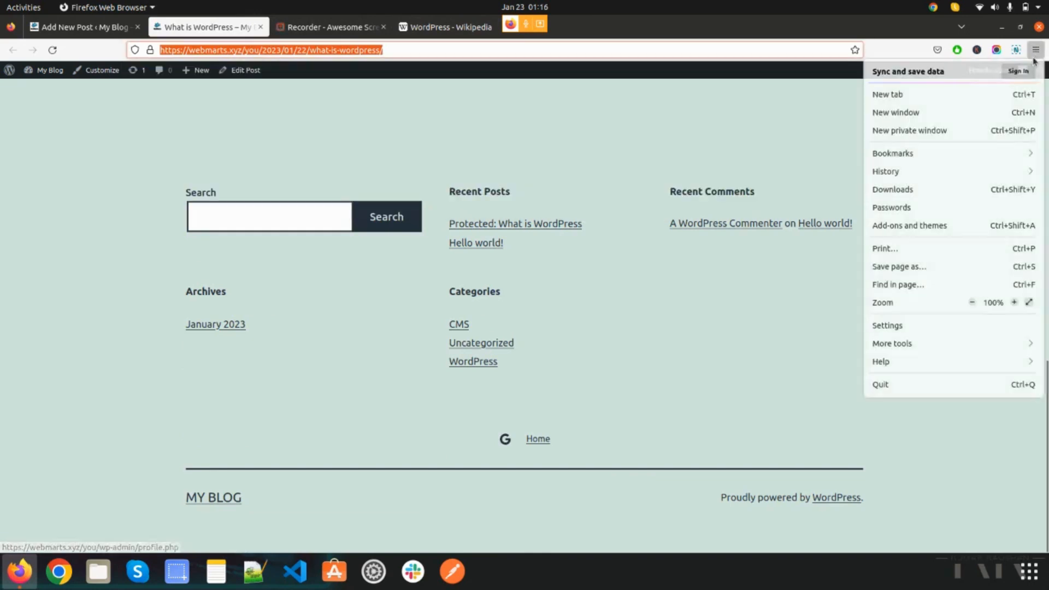
left_click(951, 131)
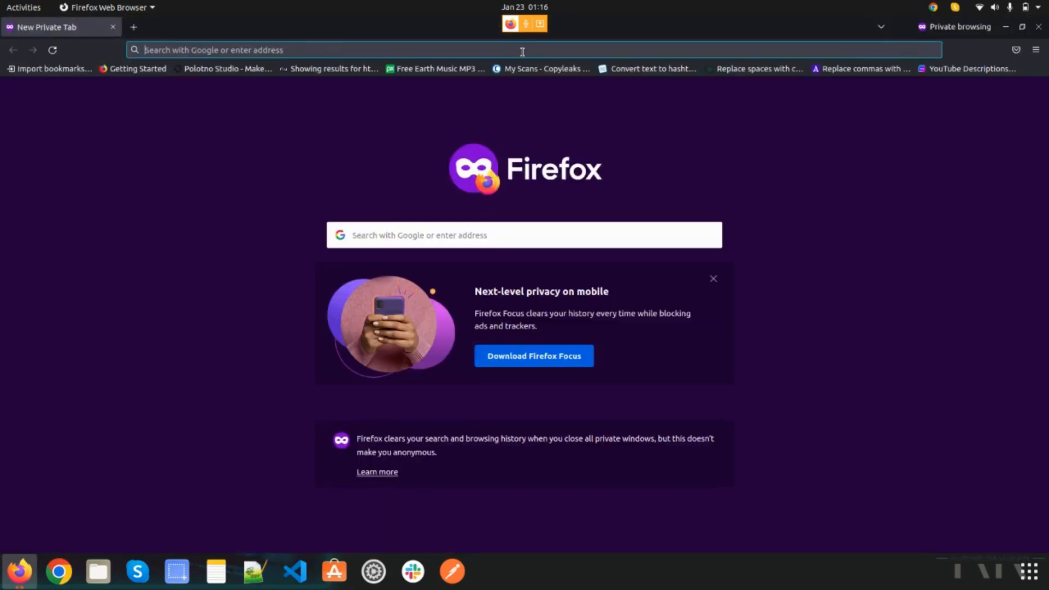
left_click(524, 50)
key("ctrl+v")
key("Return")
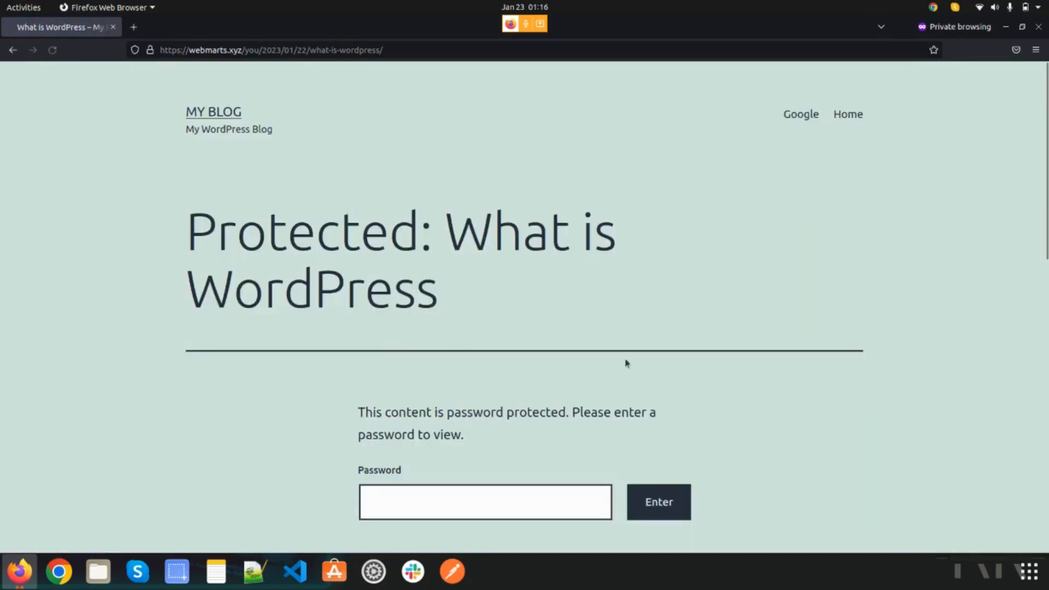
- Unlock the protected post as a visitor by entering and submitting the post password
scroll(757, 343, "down", 5)
scroll(781, 350, "down", 5)
scroll(835, 303, "up", 10)
scroll(831, 301, "down", 8)
scroll(826, 293, "down", 3)
scroll(825, 289, "up", 10)
scroll(470, 360, "down", 4)
left_click(501, 244)
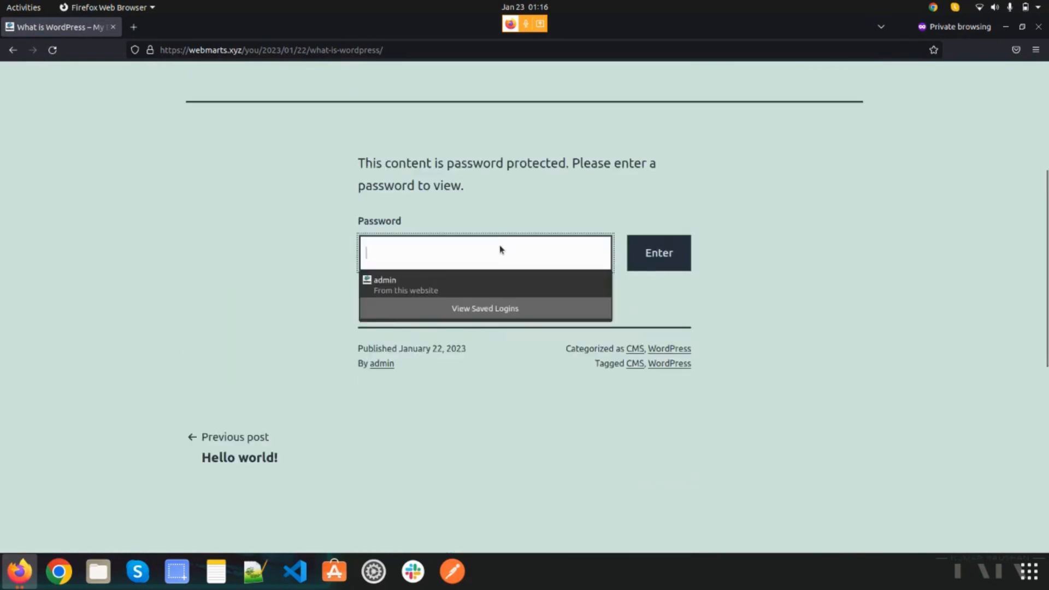
type("a")
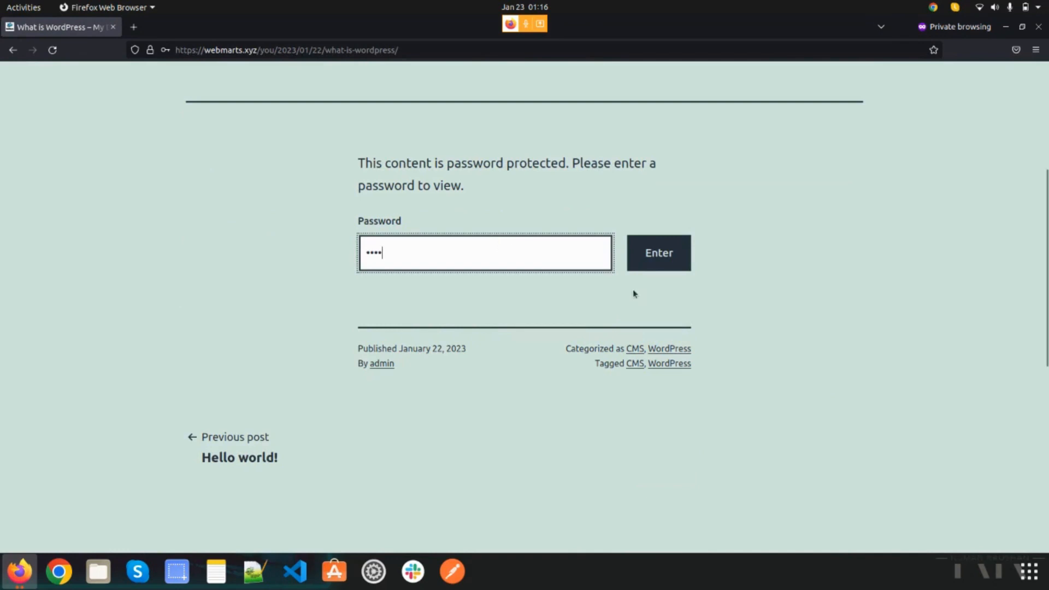
left_click(654, 257)
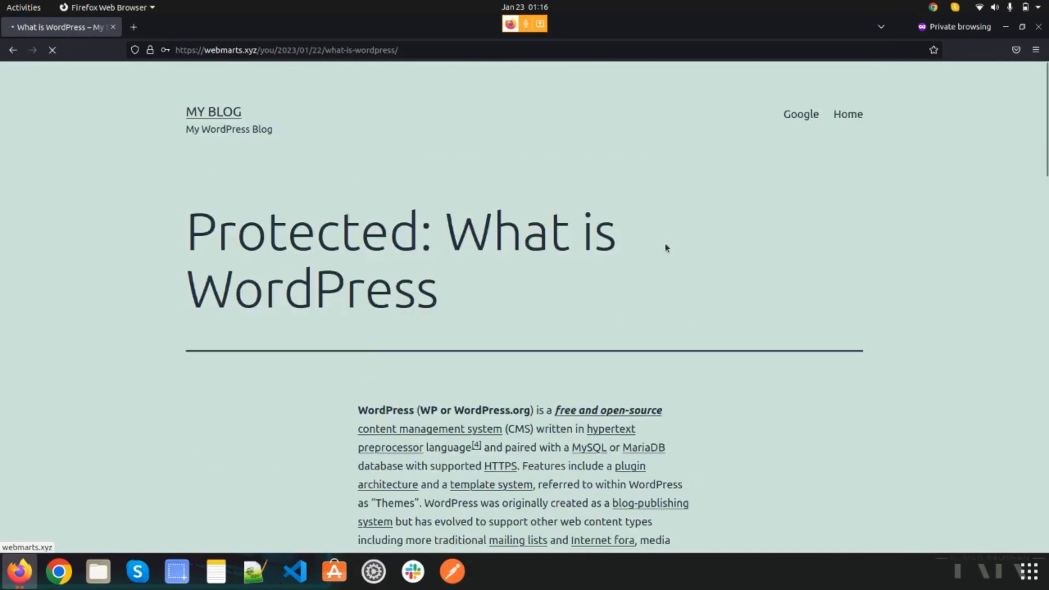
- Look through the unlocked post's text and the comment form beneath it
scroll(727, 339, "down", 10)
scroll(722, 362, "down", 5)
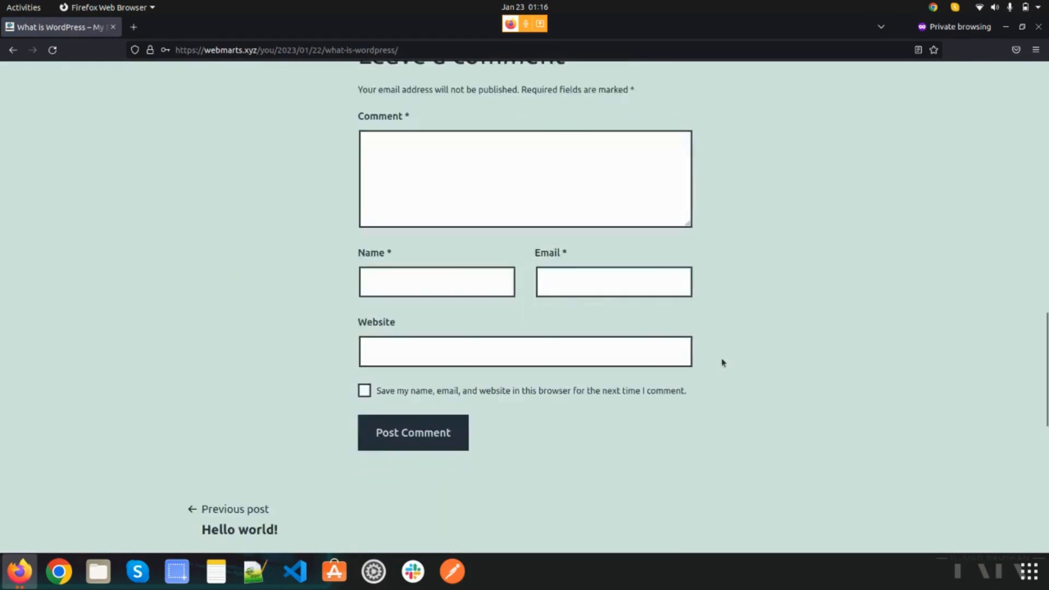
scroll(720, 355, "up", 10)
scroll(718, 352, "down", 15)
scroll(518, 284, "up", 20)
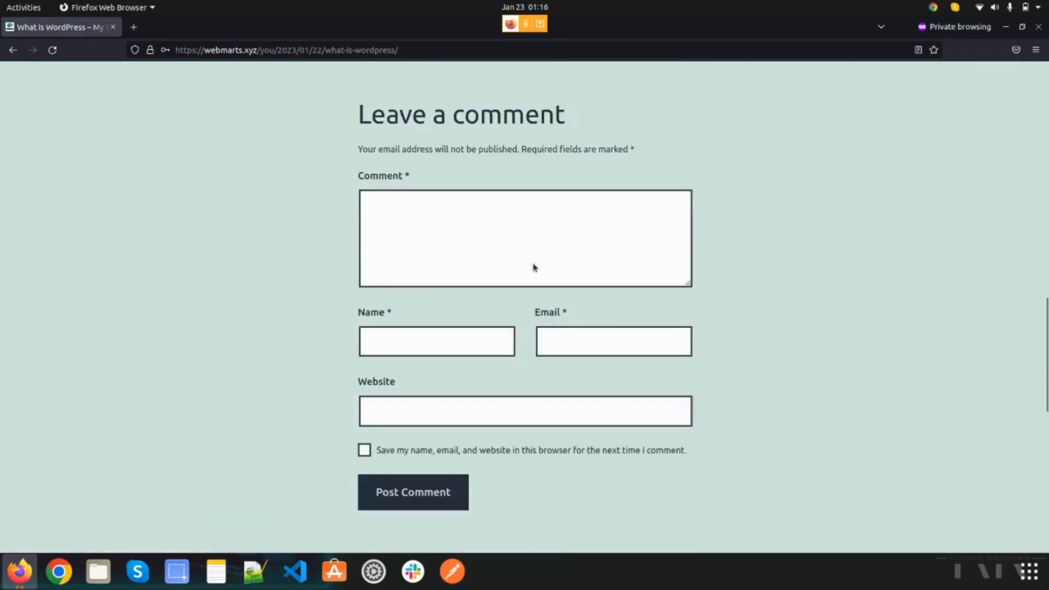
scroll(382, 238, "down", 2)
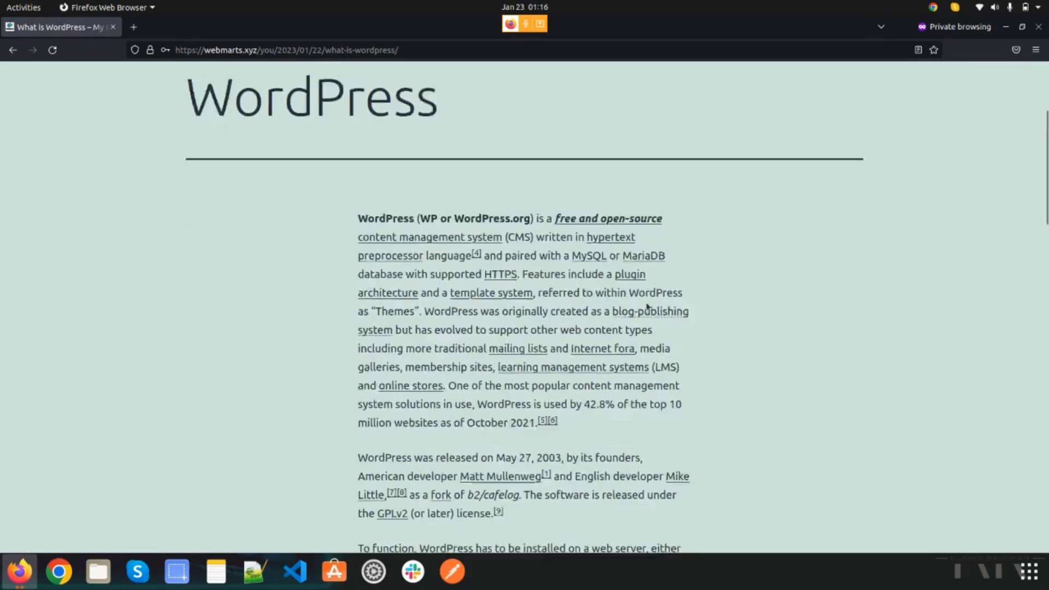
scroll(385, 241, "up", 5)
scroll(722, 285, "down", 15)
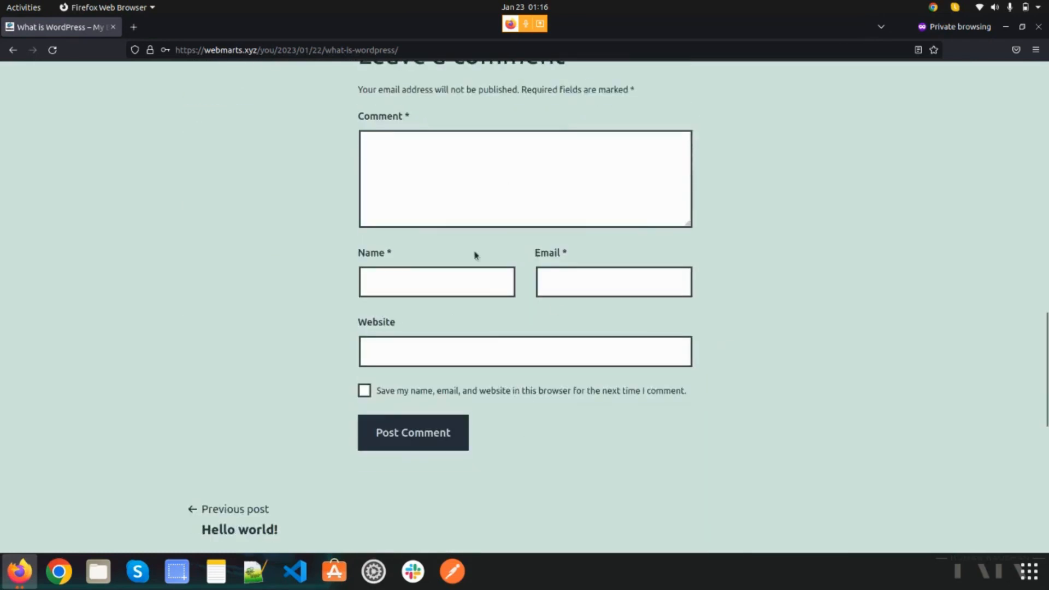
scroll(554, 208, "down", 3)
- Close the private window, return to the post editor and dismiss the post-publish panel
left_click(1038, 27)
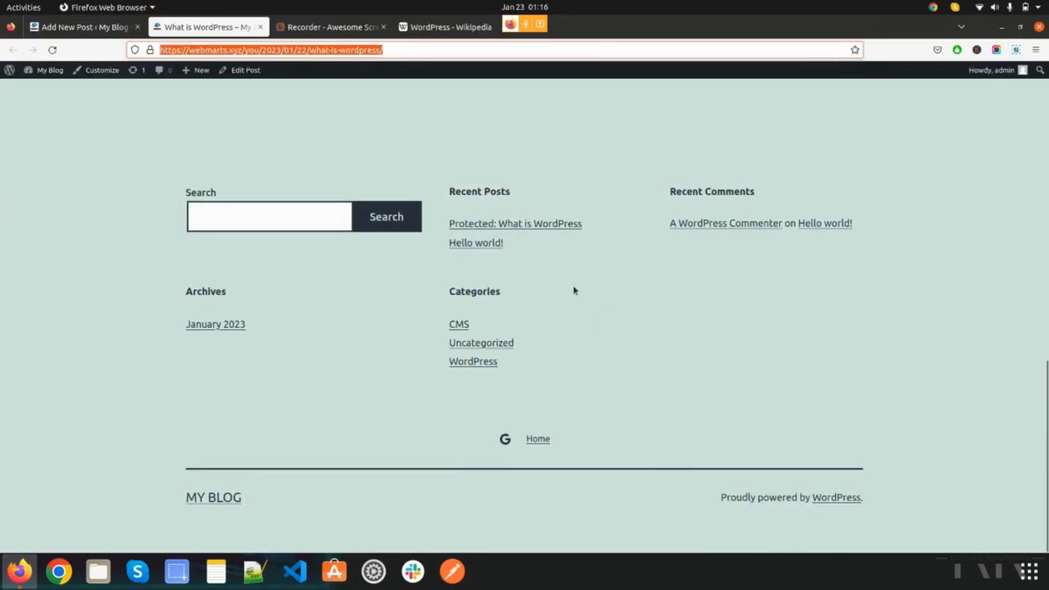
scroll(574, 289, "up", 10)
left_click(113, 25)
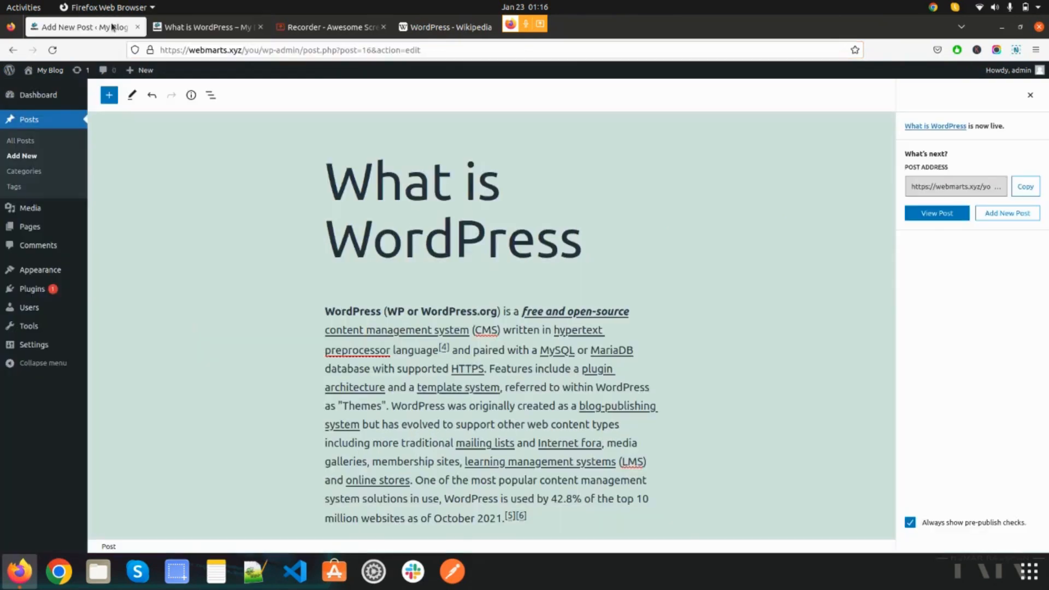
left_click(1029, 99)
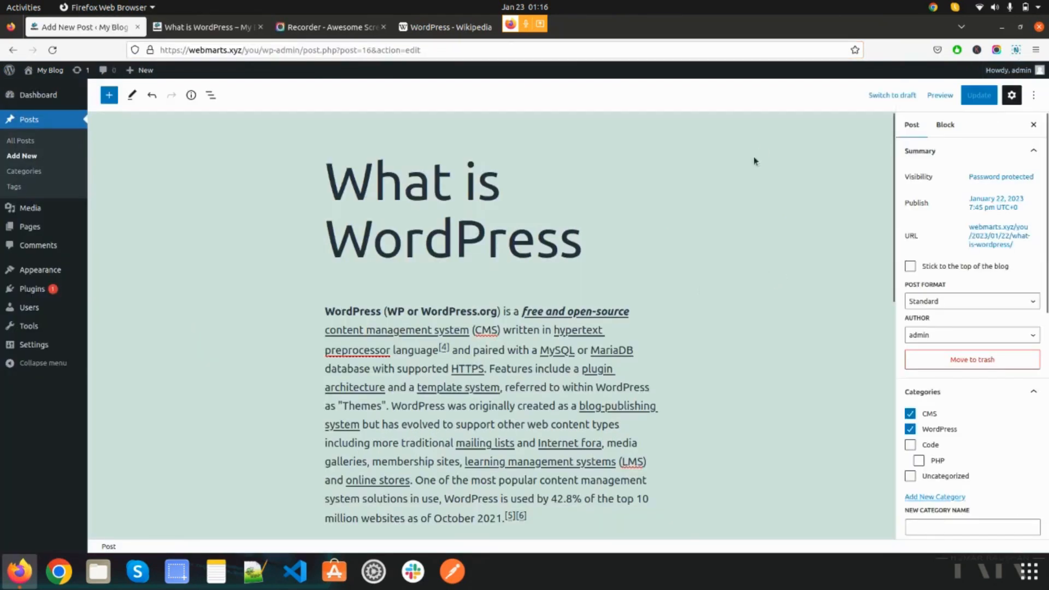
scroll(688, 301, "down", 2)
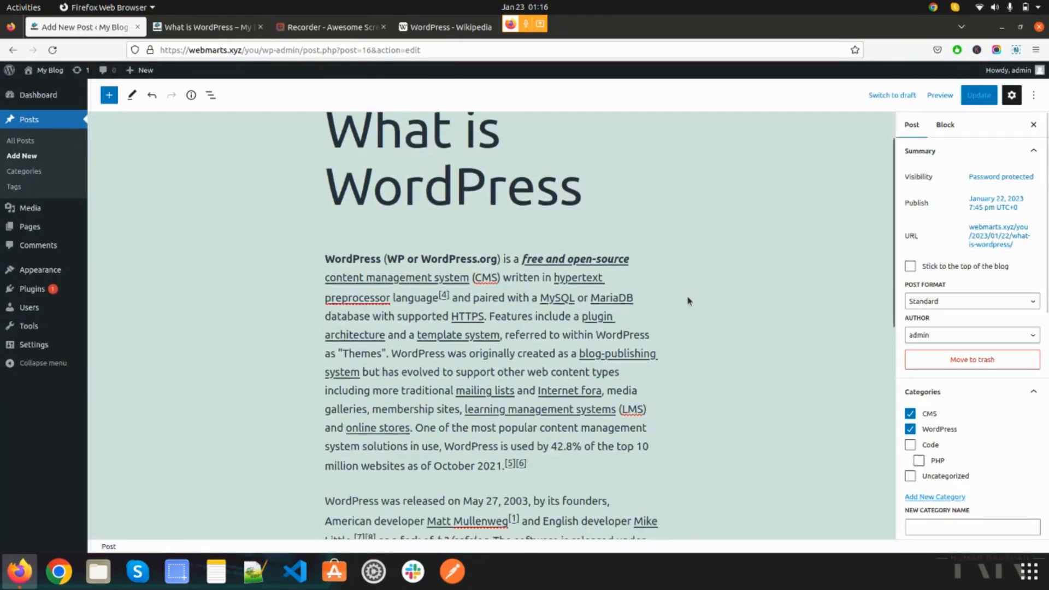
scroll(688, 301, "down", 7)
scroll(686, 300, "down", 2)
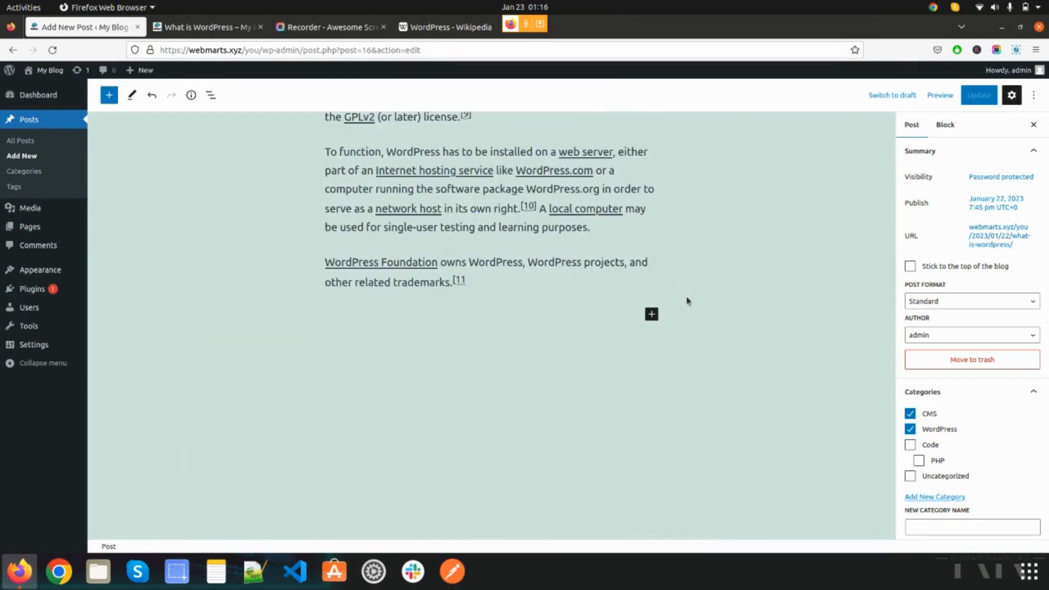
scroll(760, 363, "up", 10)
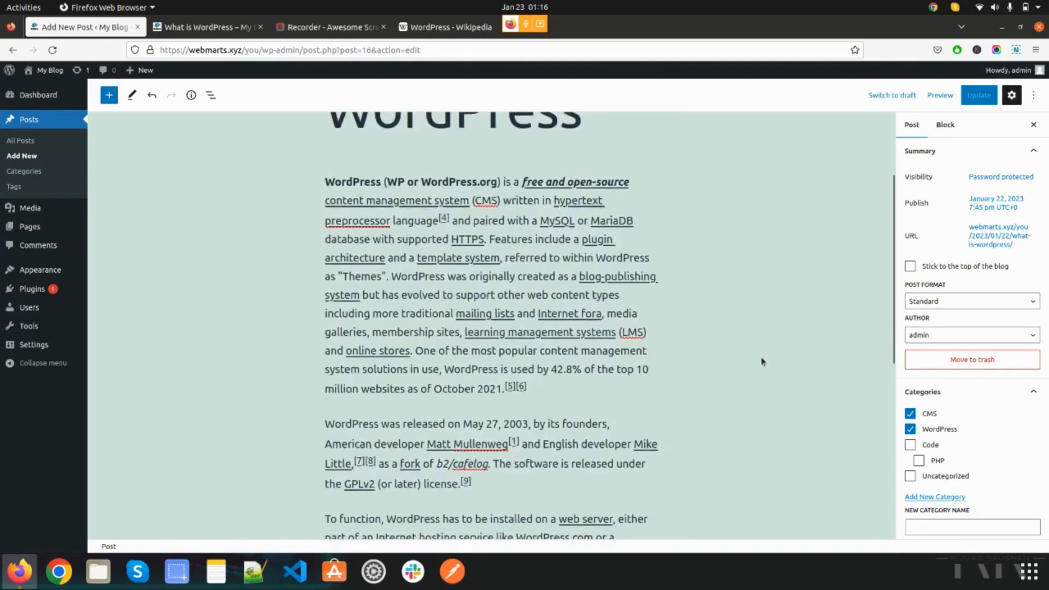